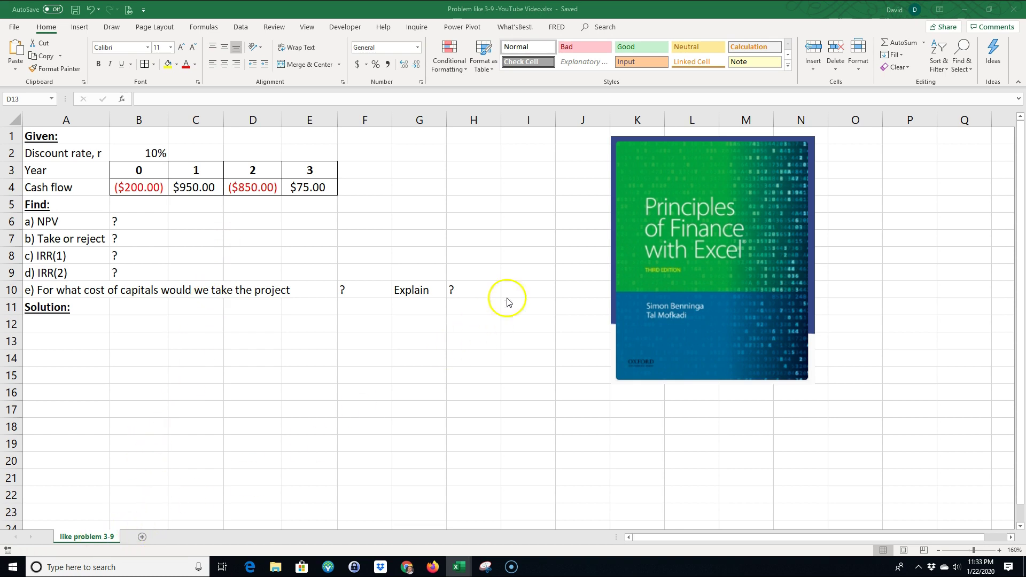
Move the book-cover picture past column Q to the sheet's far right edge, clear of the cash flows.
click(648, 169)
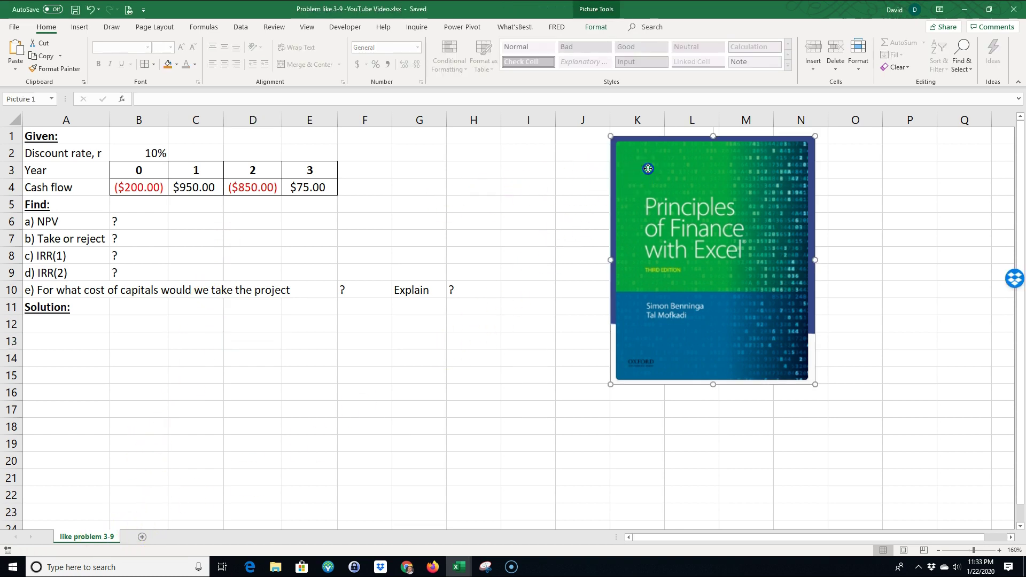
drag(648, 169, 216, 206)
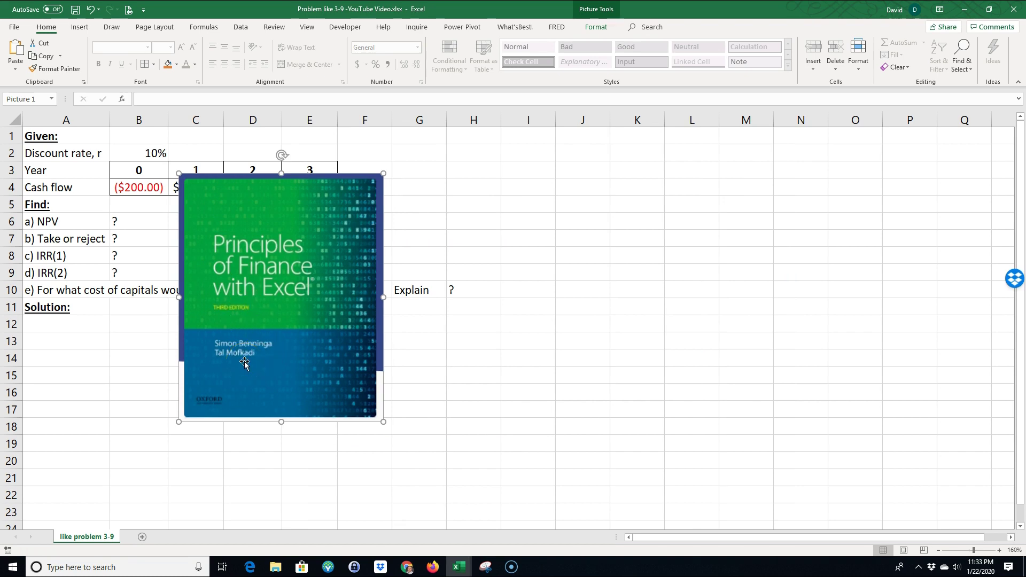
drag(206, 197, 572, 178)
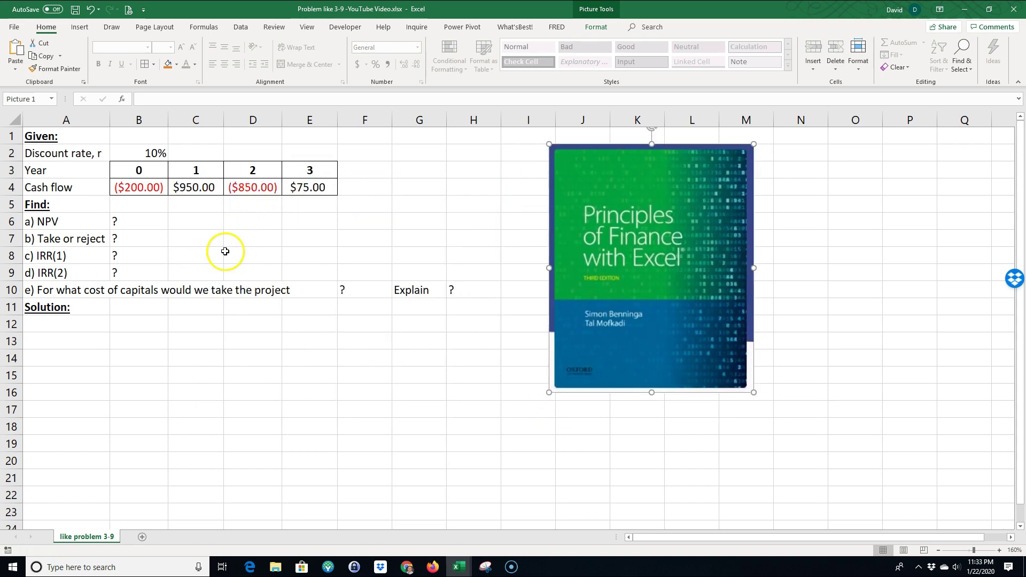
drag(567, 170, 579, 231)
drag(503, 211, 996, 201)
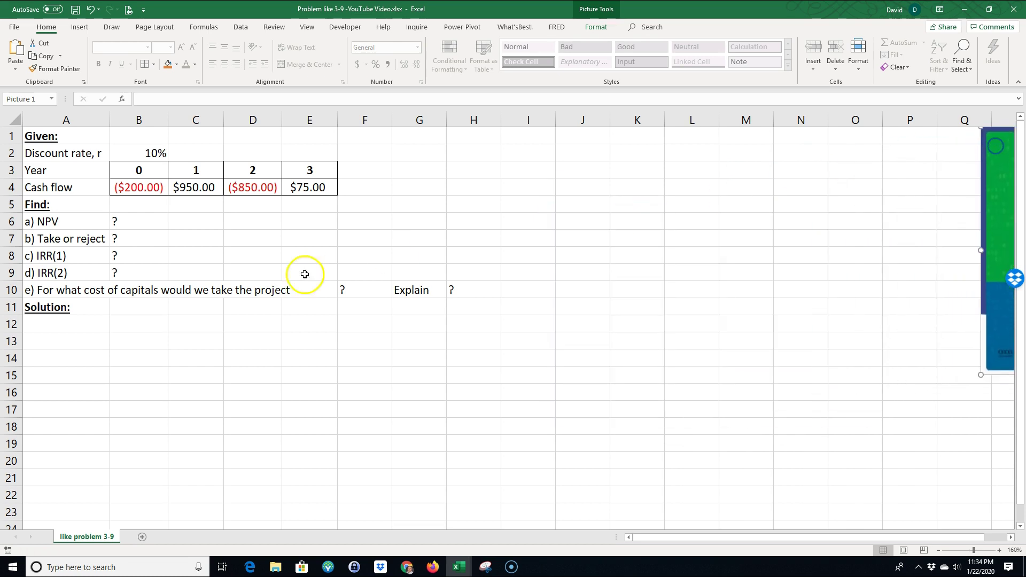
Link A12 to the a) NPV label with =A6.
click(59, 326)
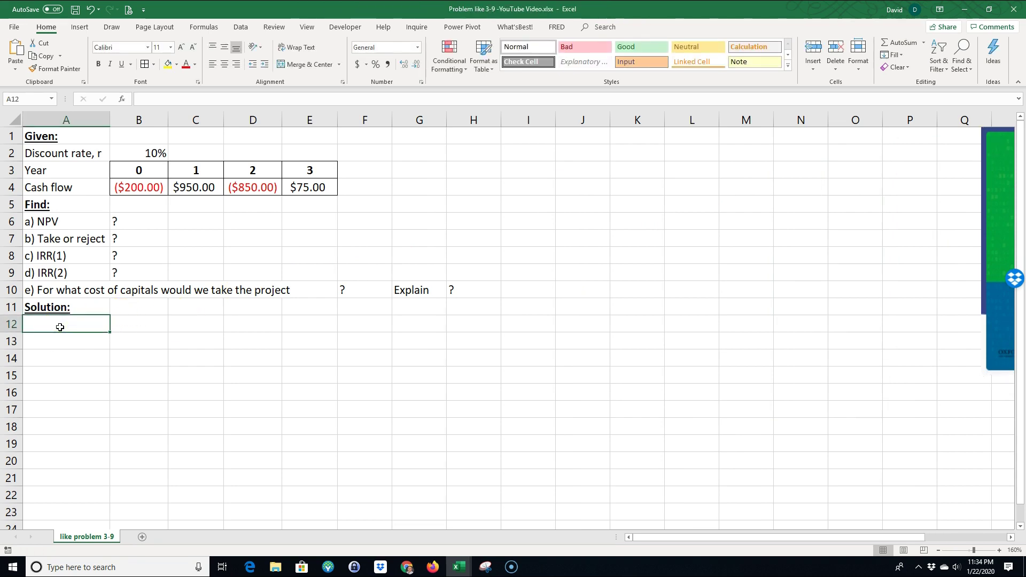
text(=)
click(39, 222)
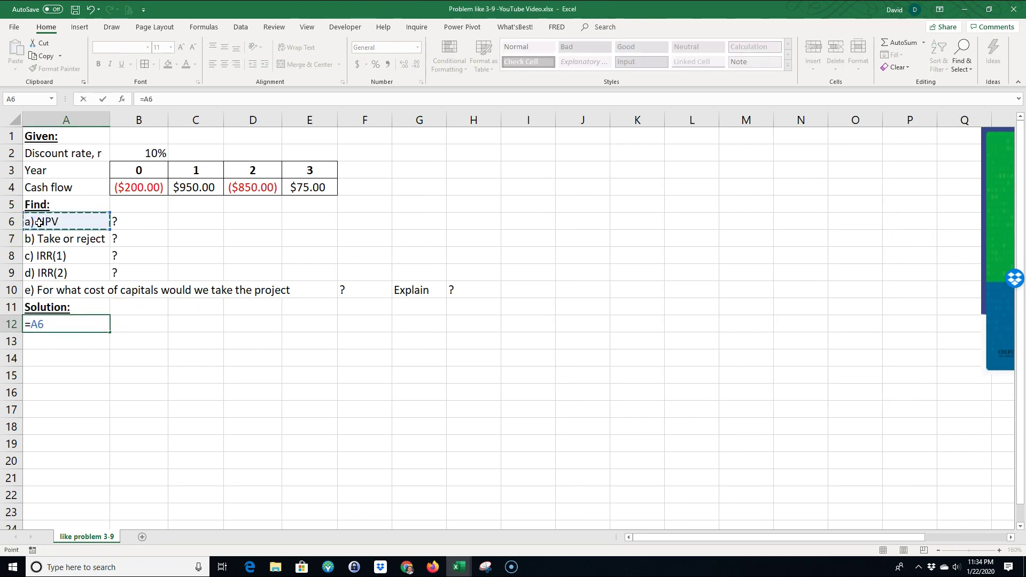
key(Return)
Enter =NPV(B2,C4:E4)+B4 in B12, giving an NPV of $17.51.
click(134, 324)
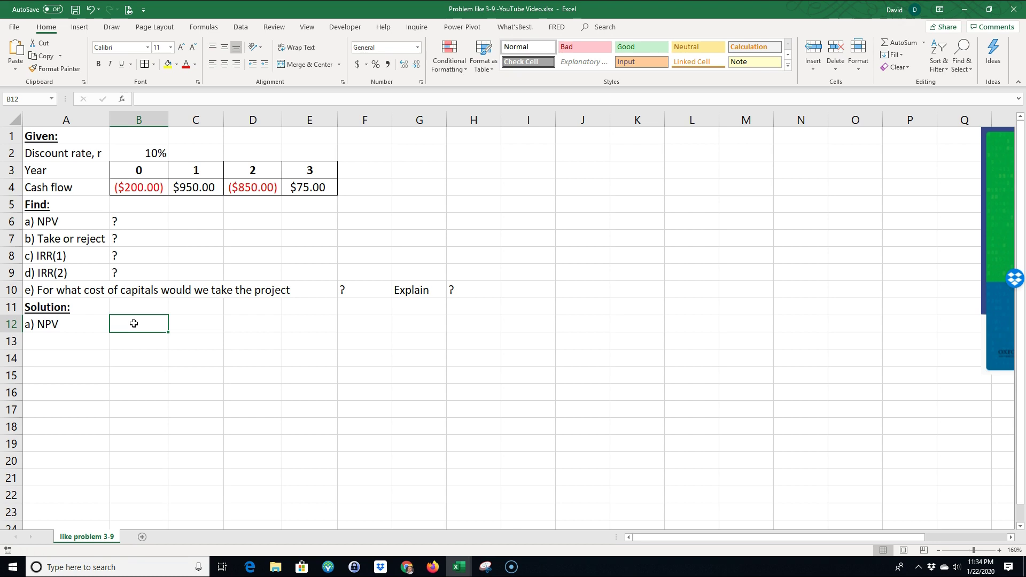
text(=NPV()
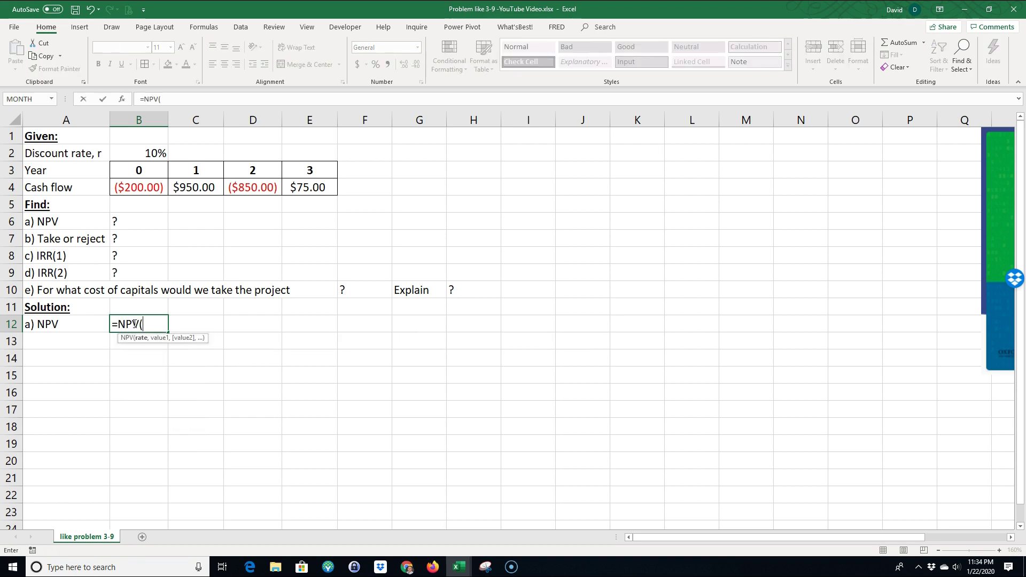
click(137, 155)
text(,)
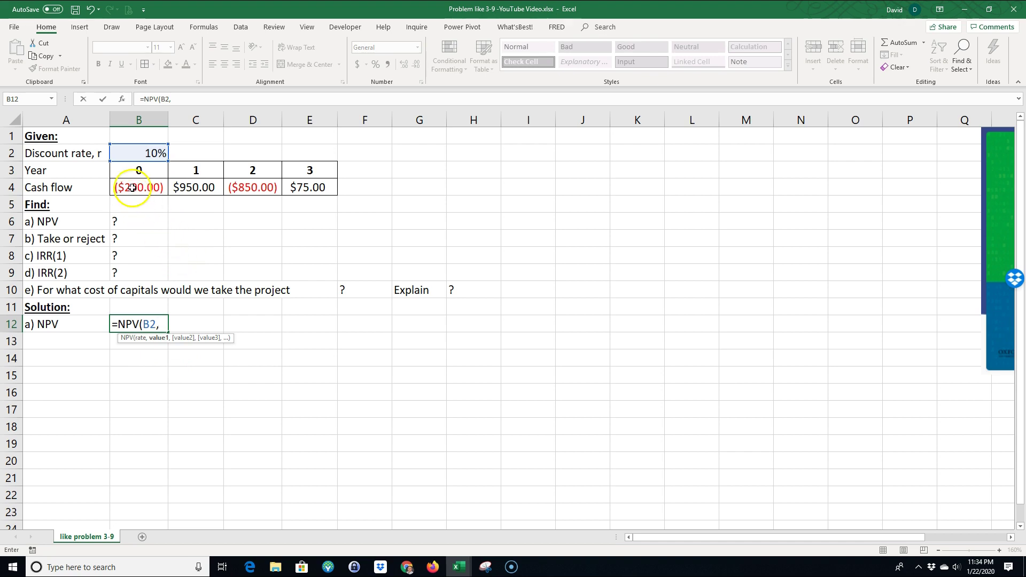
drag(184, 190, 291, 190)
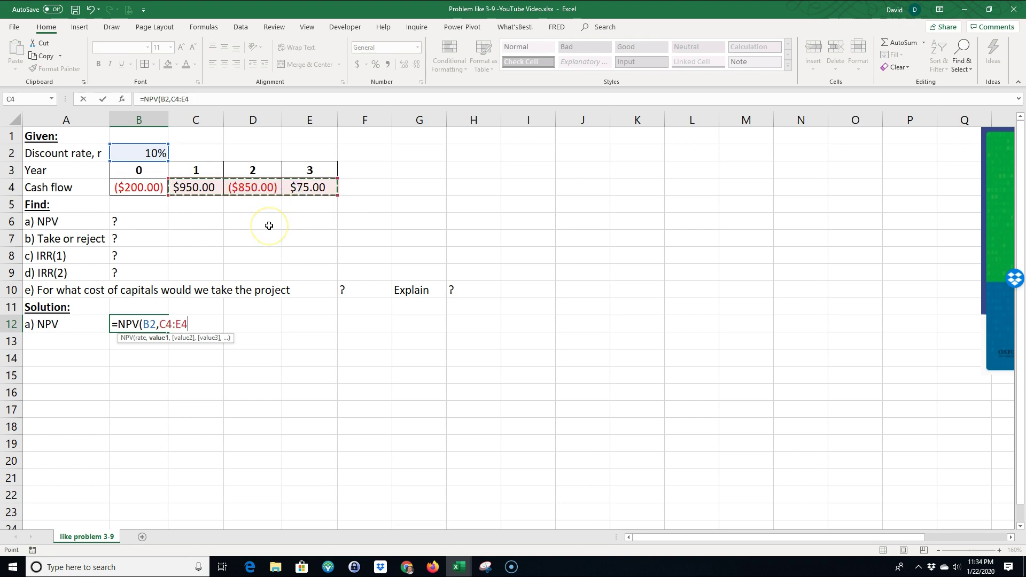
text()+)
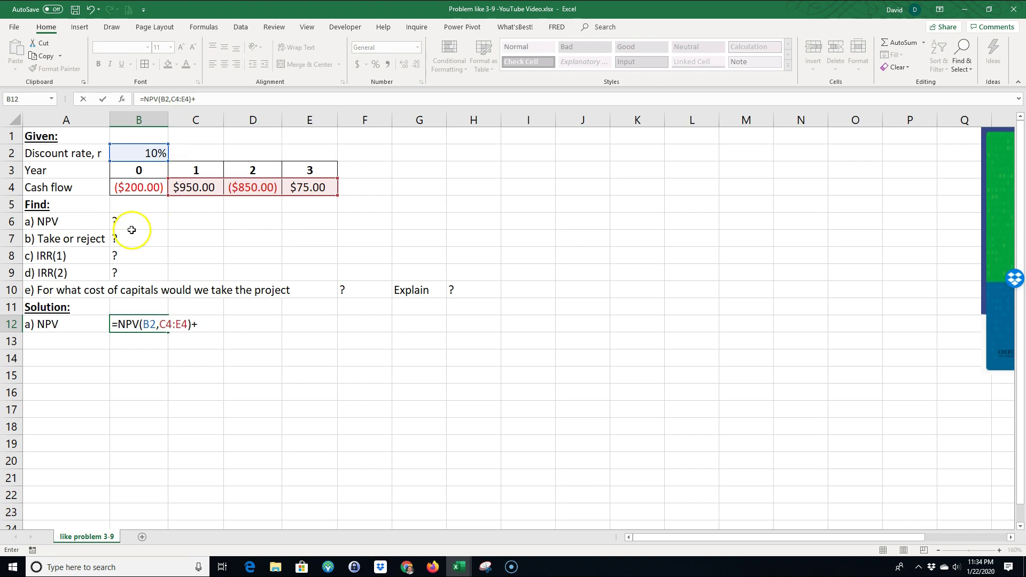
click(136, 187)
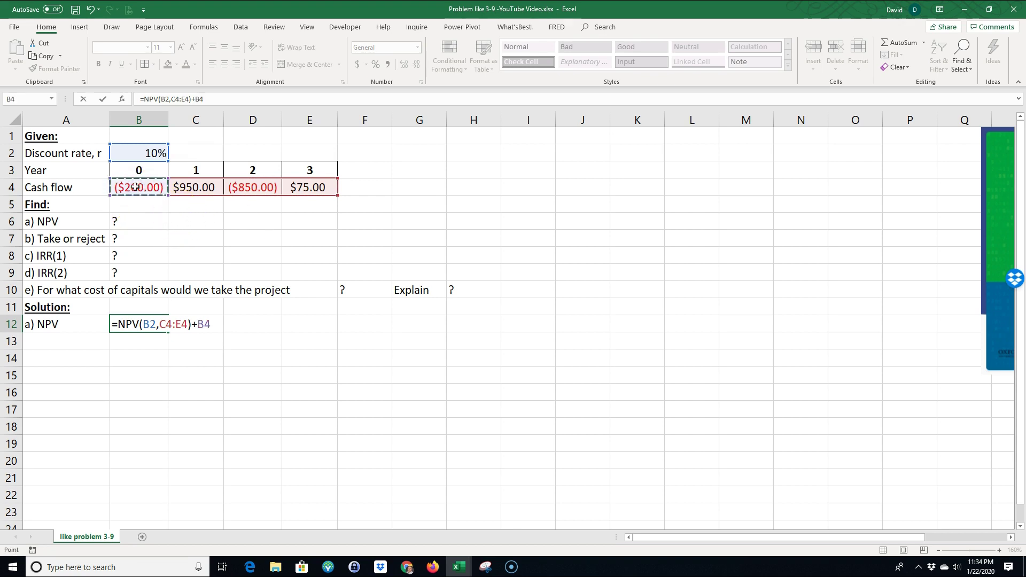
key(Return)
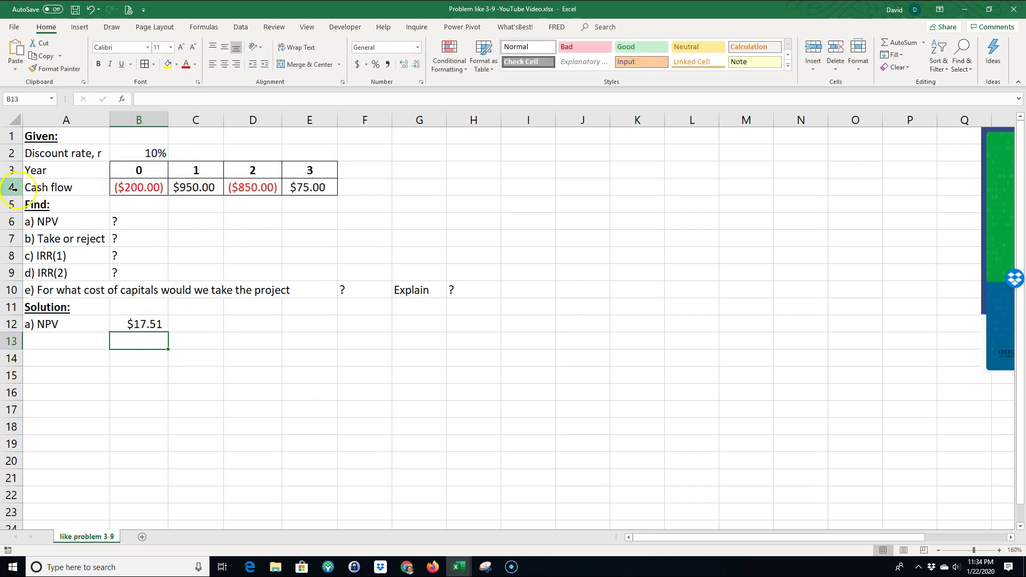
Show B12's formula as text in C12 with =FORMULATEXT(B12).
click(181, 325)
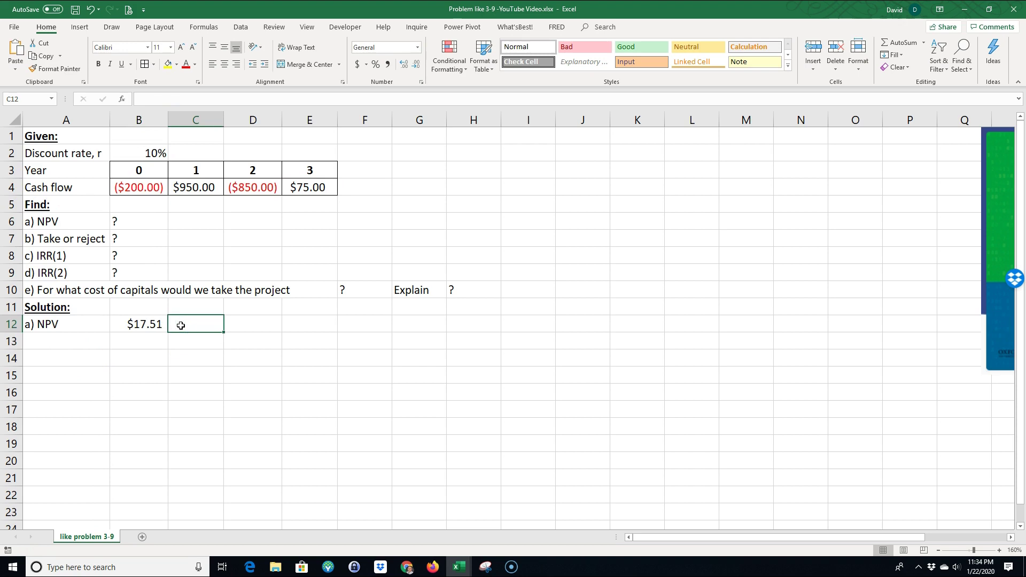
text(=form)
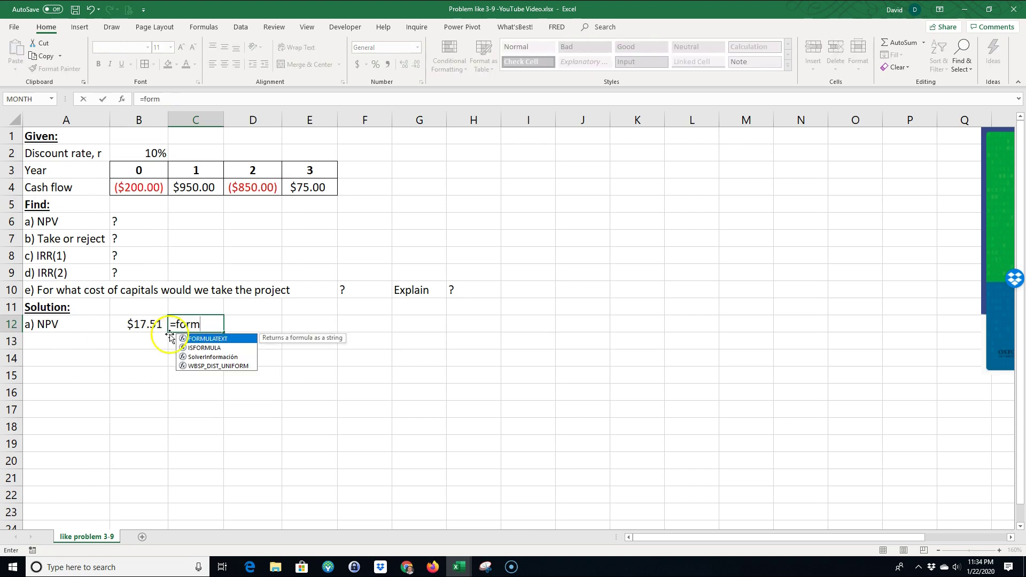
double_click(204, 339)
click(148, 324)
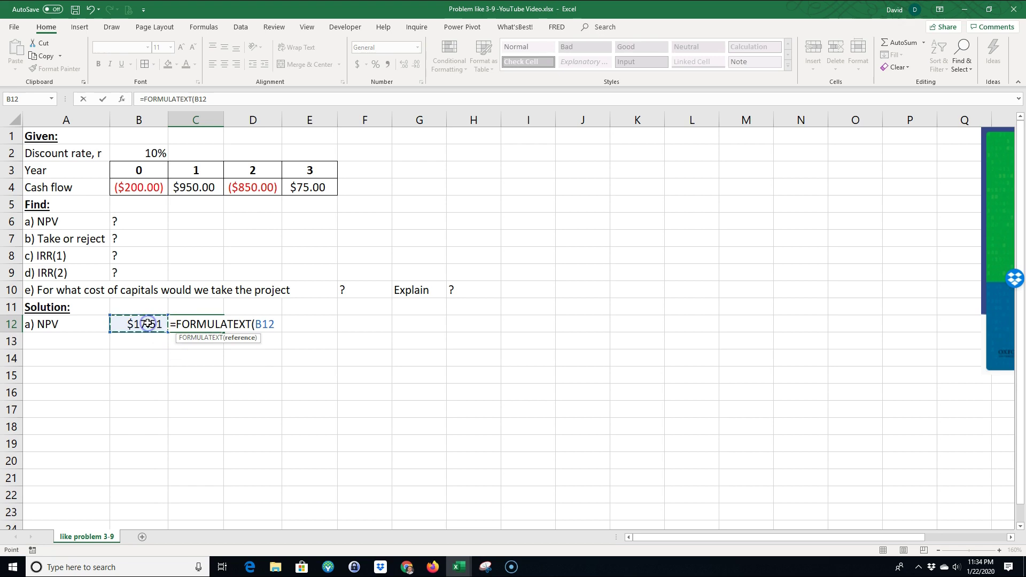
key(Return)
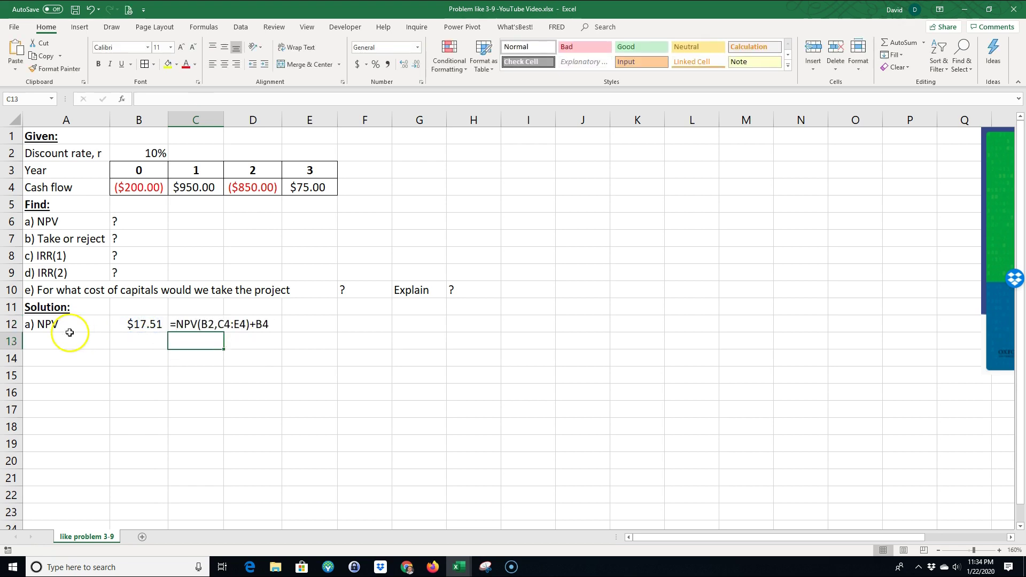
click(63, 343)
Link A13 to the b) Take or reject label (=A7) and review the NPV formula's cash flows.
text(=)
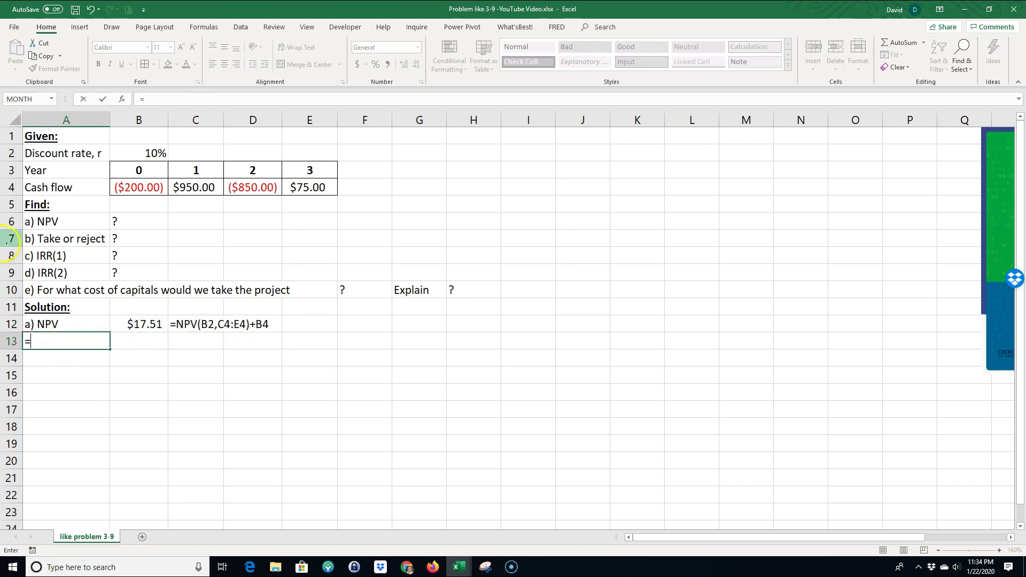
click(34, 239)
key(Return)
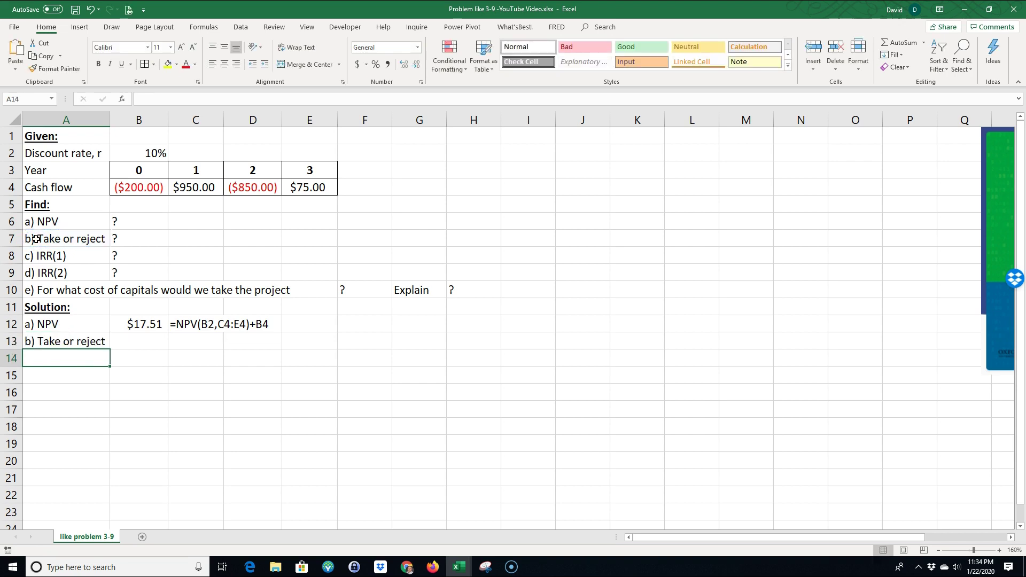
click(129, 341)
click(141, 327)
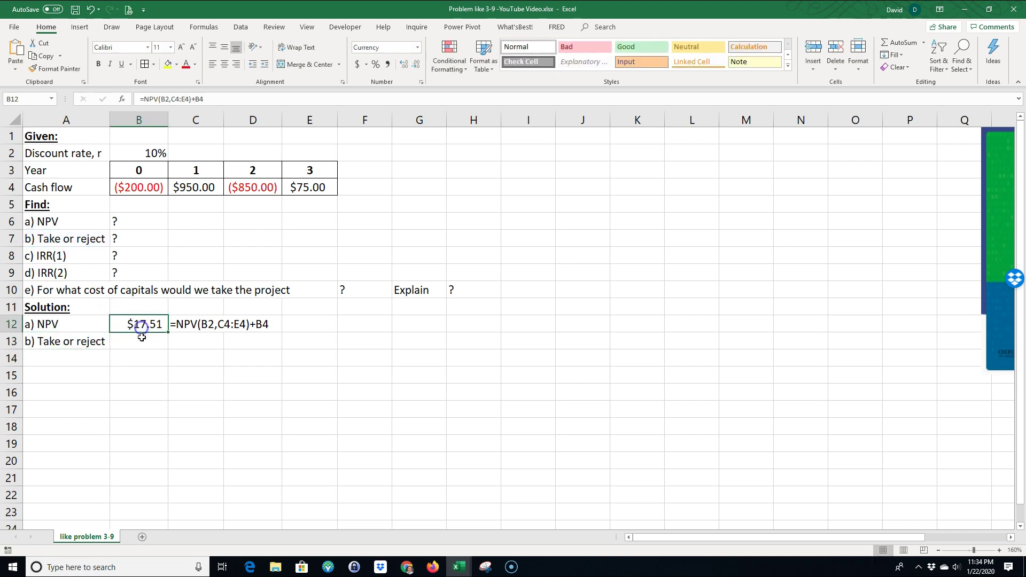
drag(138, 186, 287, 188)
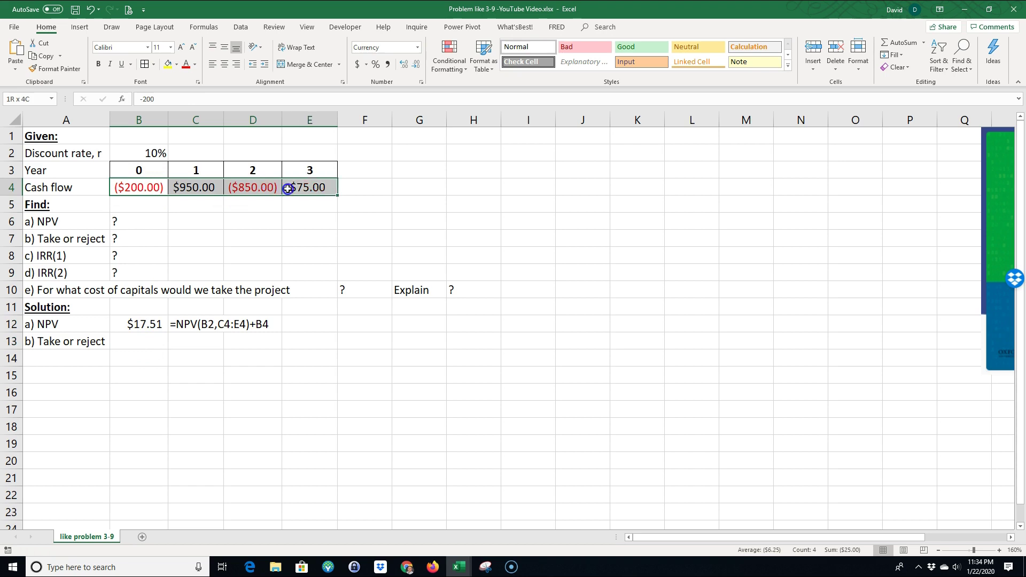
click(137, 324)
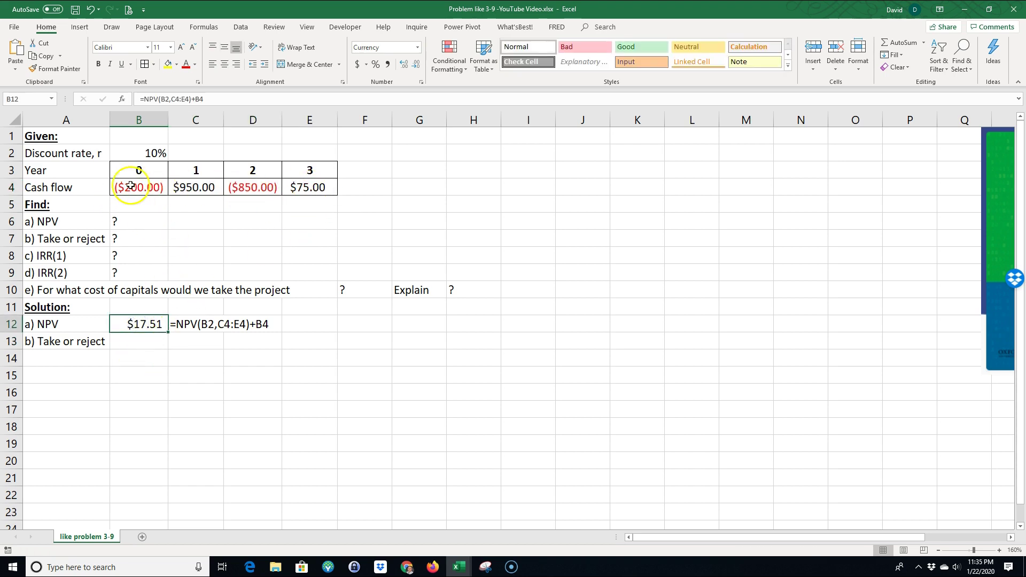
click(133, 363)
Enter =IF(B12>0,"Take","Reject") in B13, giving Take.
click(140, 337)
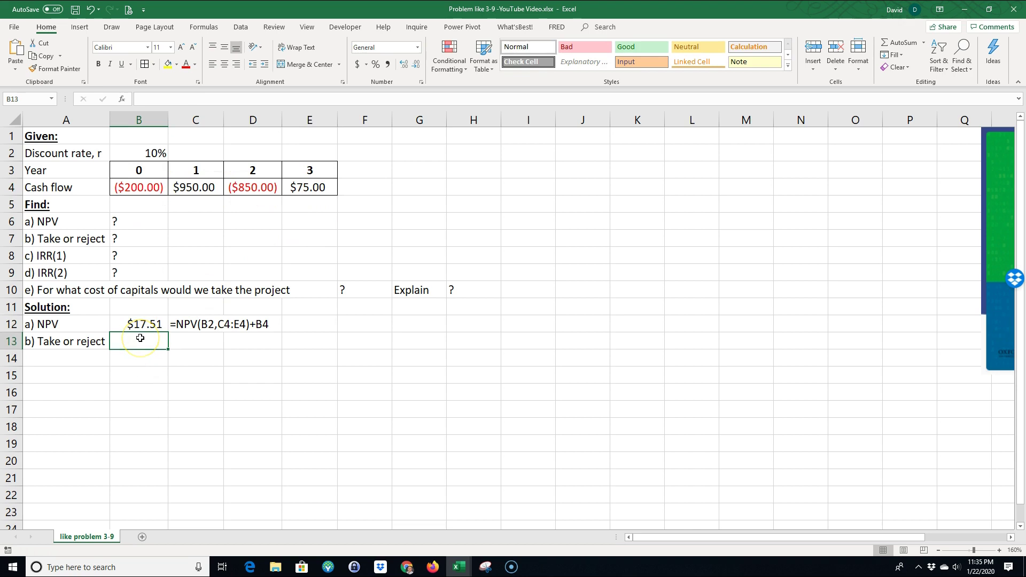
text(=if()
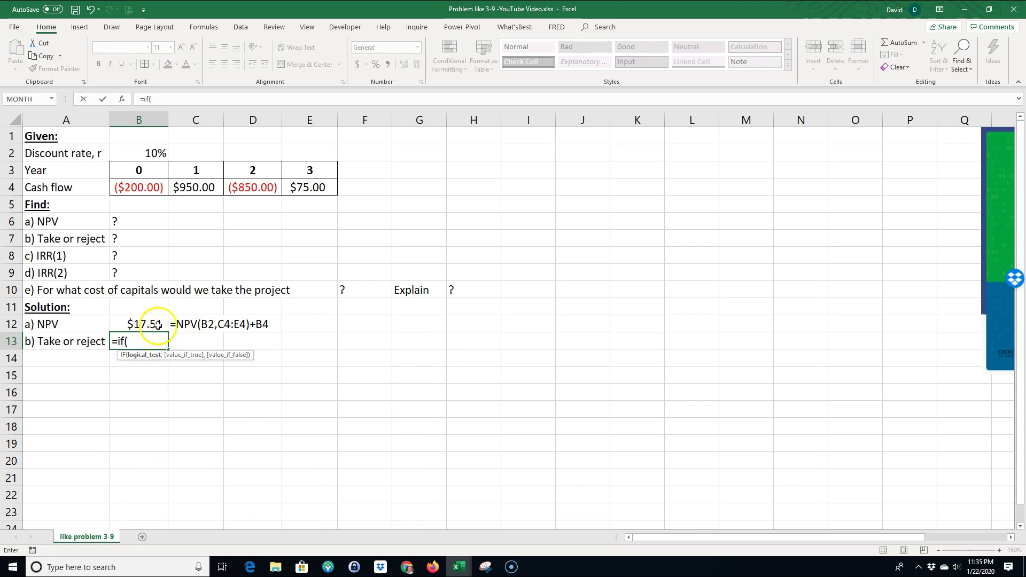
click(151, 326)
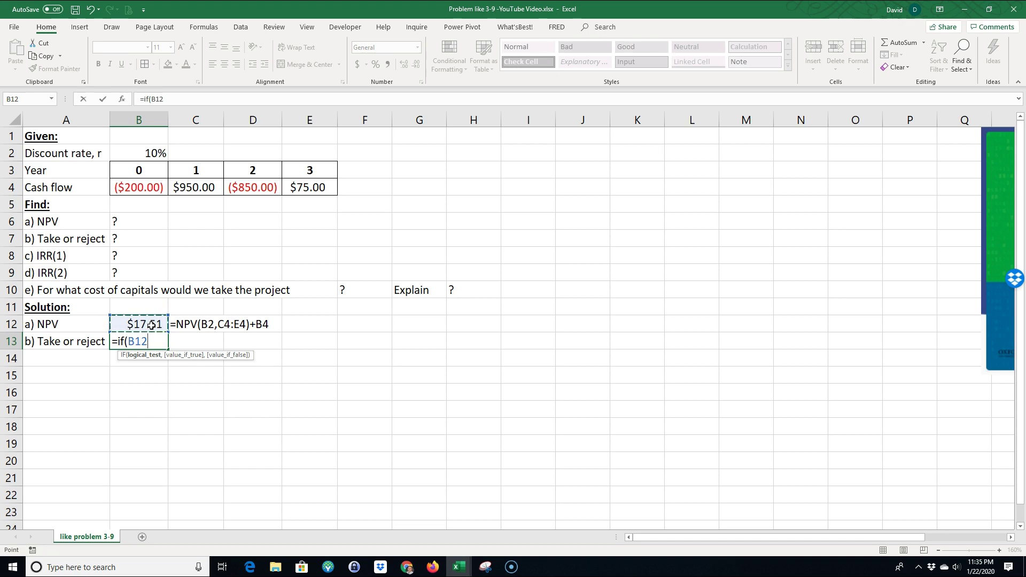
text(>0,)
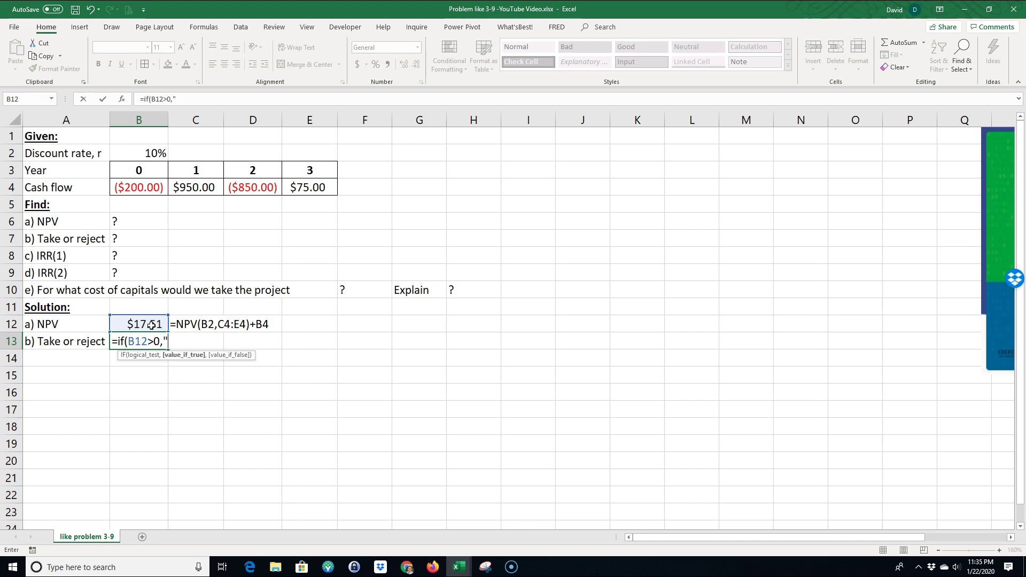
text("Take",)
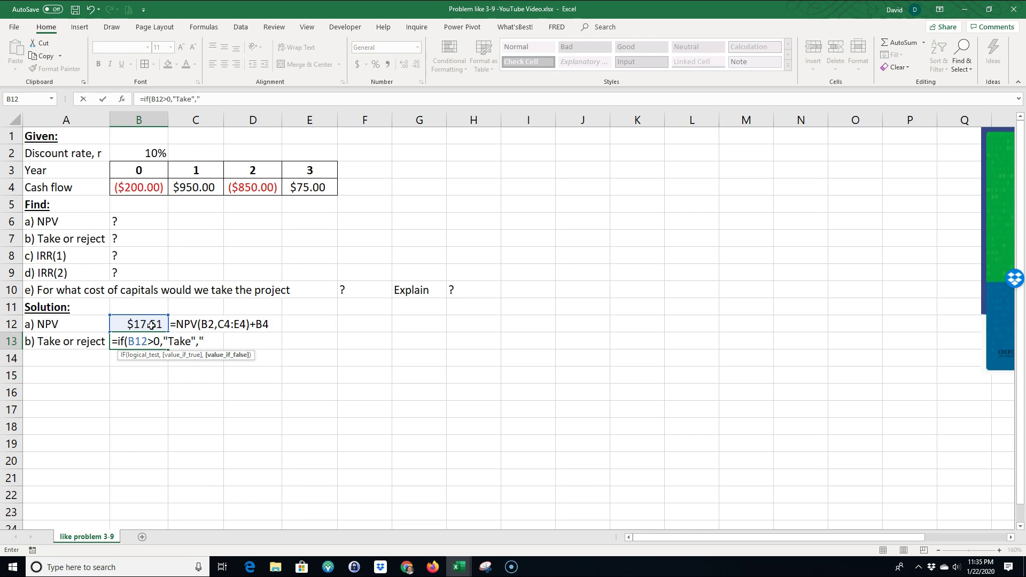
text("Reject"))
key(Return)
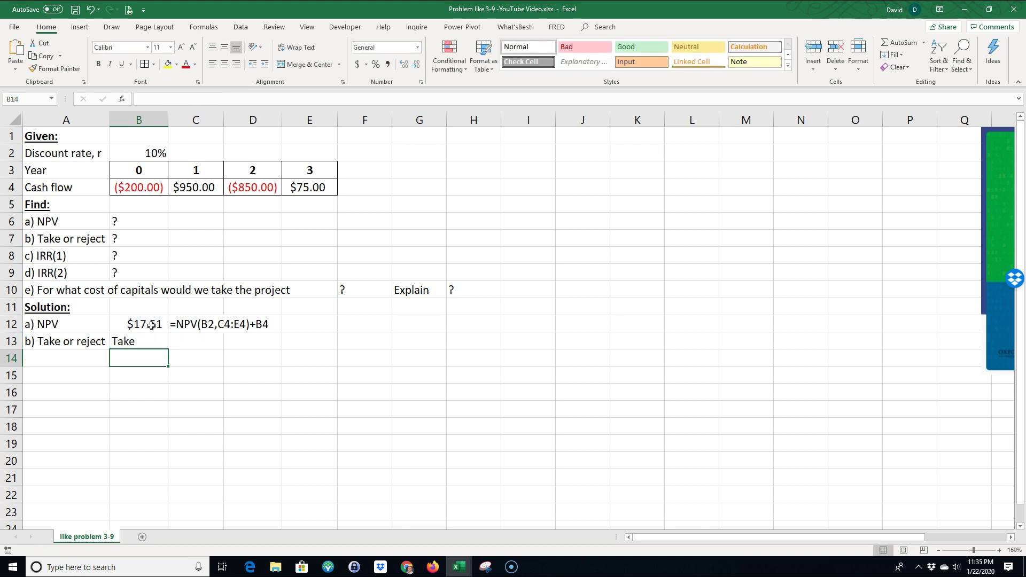
Fill A12:B13 yellow and copy the formula-text display down to C13.
drag(59, 324, 124, 341)
click(168, 67)
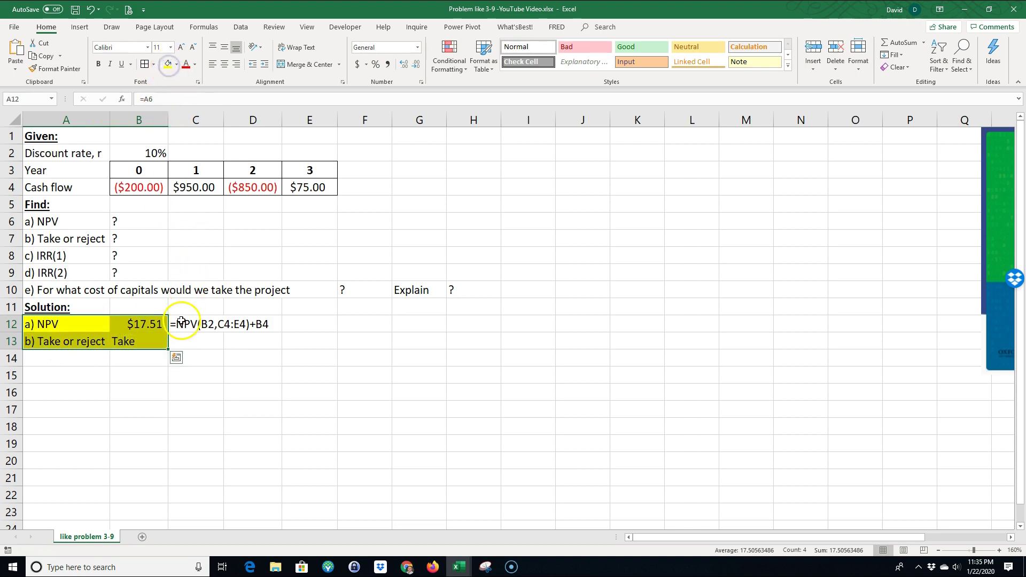
click(190, 322)
drag(225, 334, 227, 350)
click(168, 388)
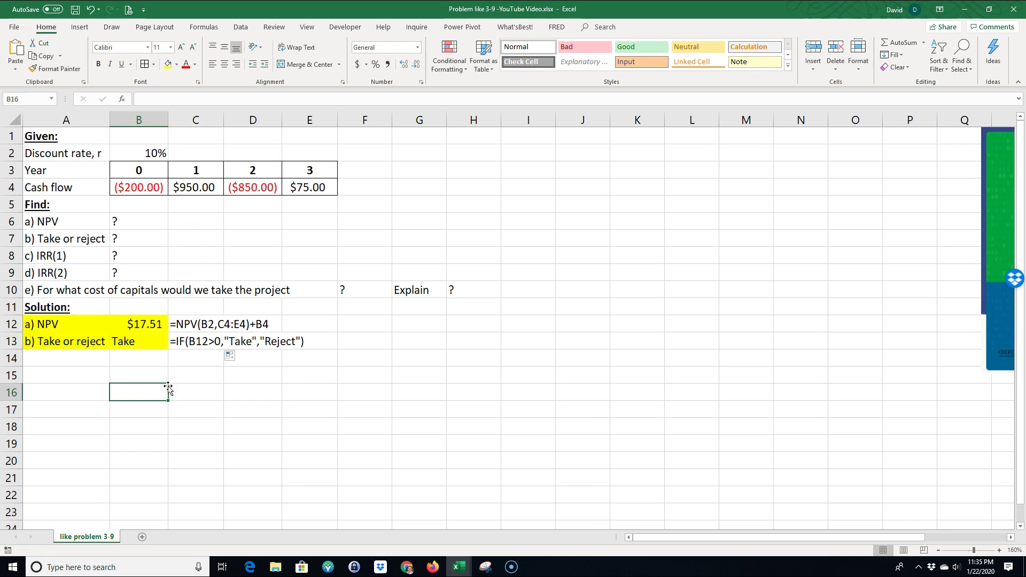
click(191, 340)
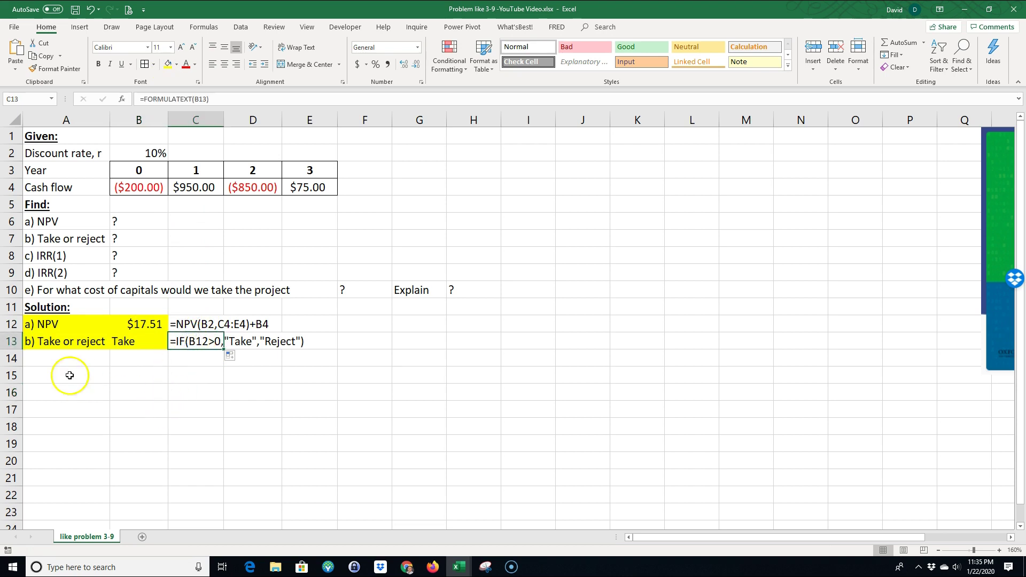
click(54, 362)
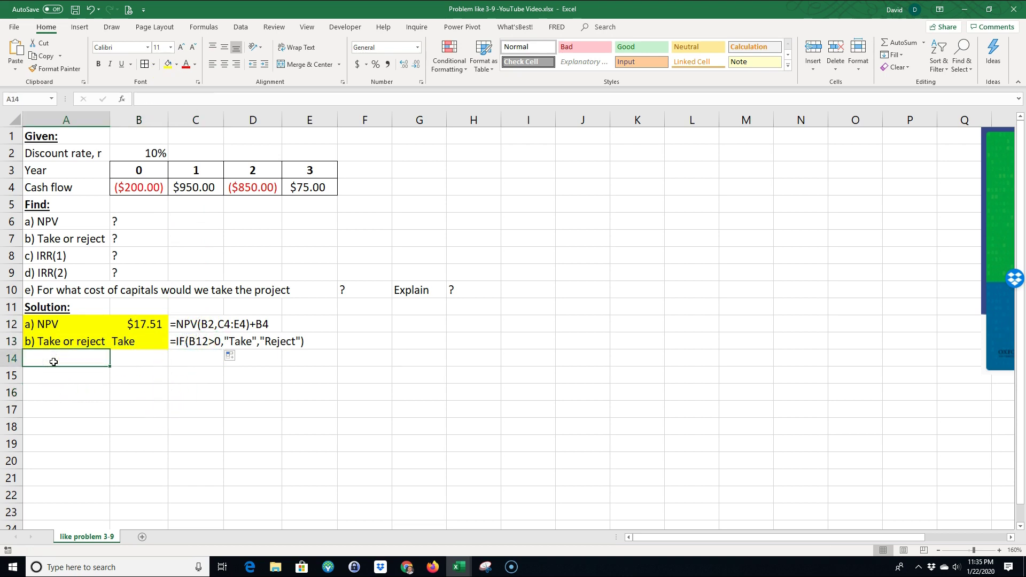
Link A14 to the c) IRR(1) label with =A8.
text(=)
click(48, 256)
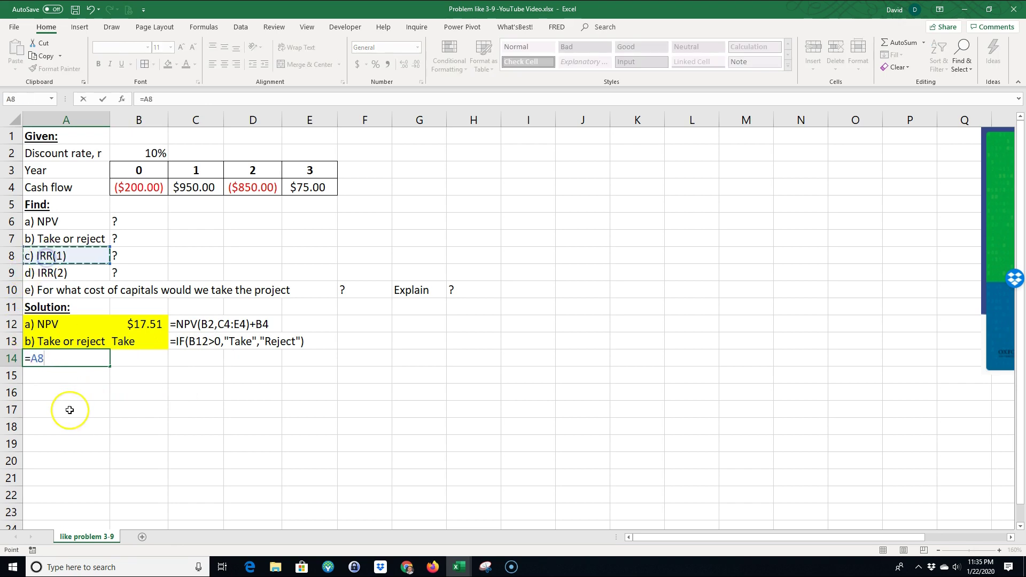
key(Return)
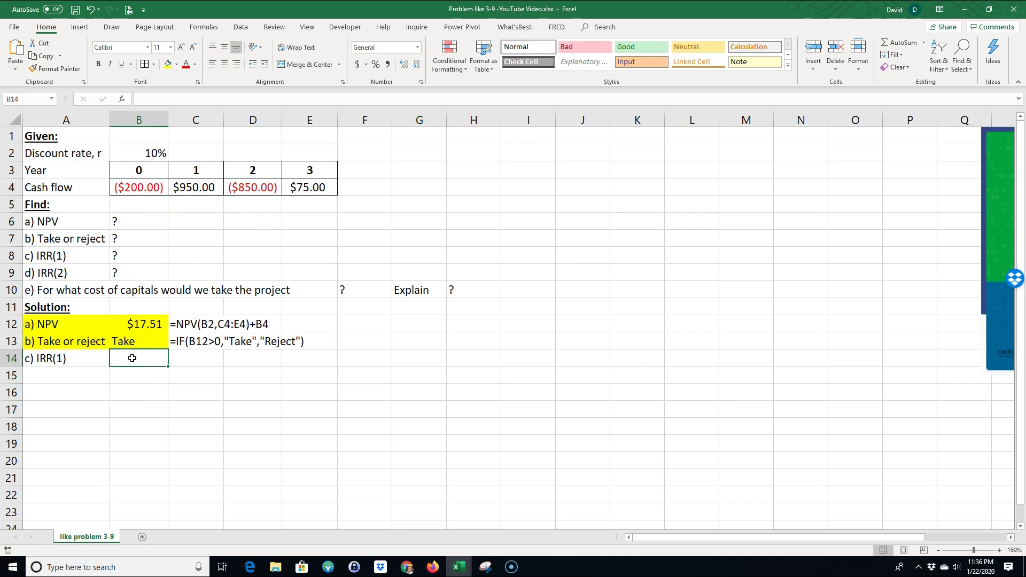
Enter =IRR(B4:E4) in B14 to compute the IRR of the cash flows.
text(=irr()
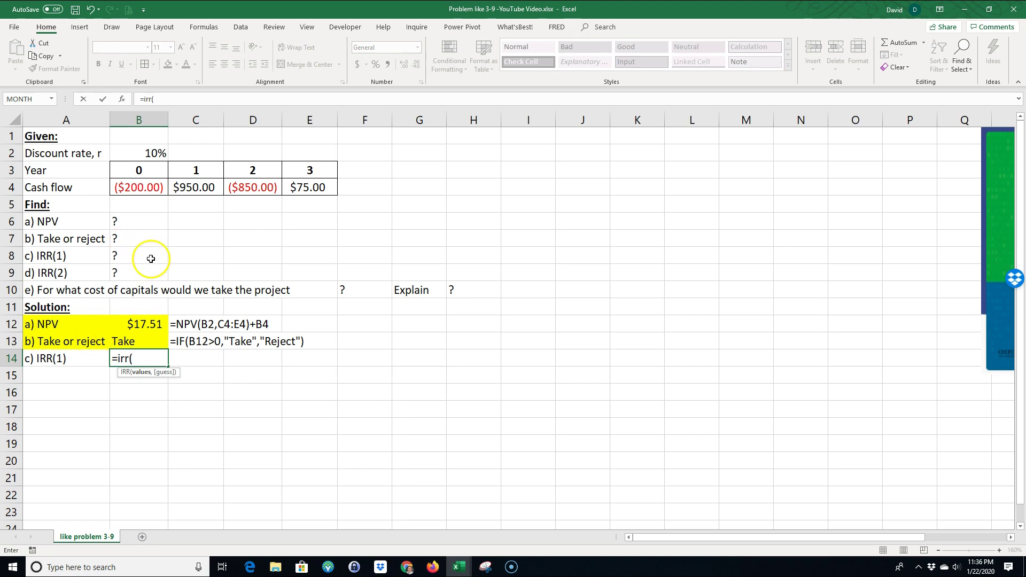
drag(126, 188, 284, 191)
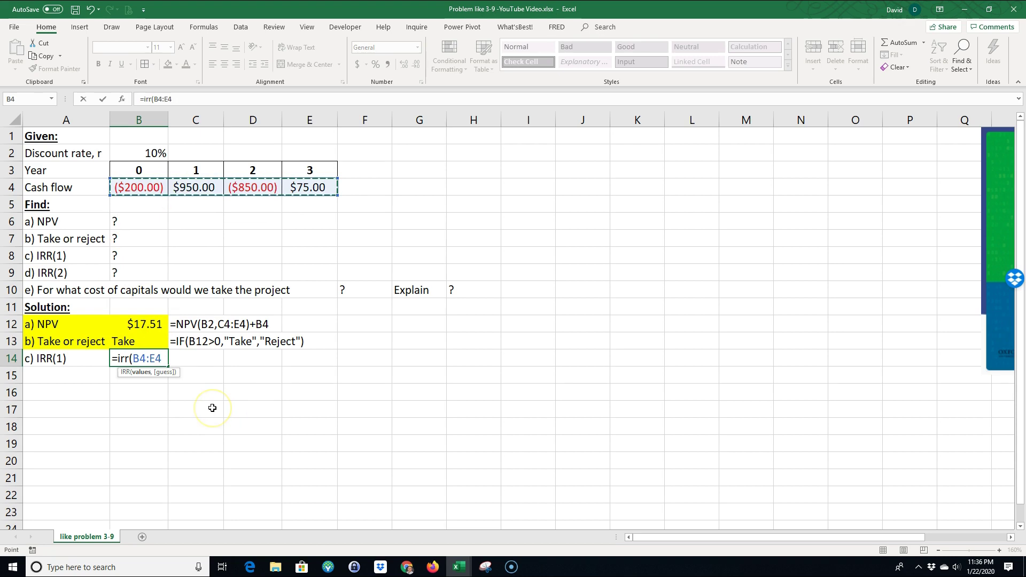
text(,)
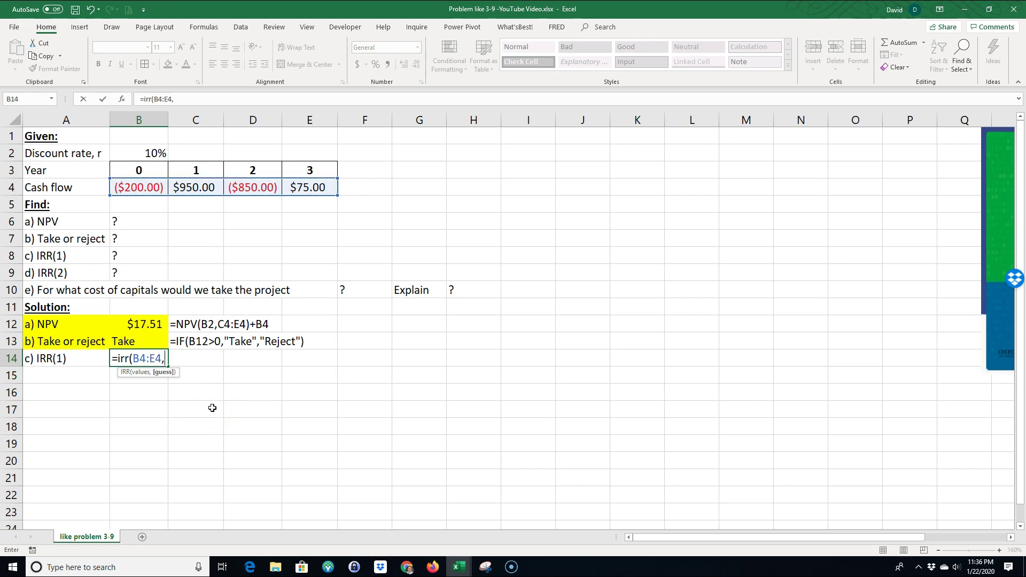
key(BackSpace)
text(,)
key(BackSpace)
text())
key(Return)
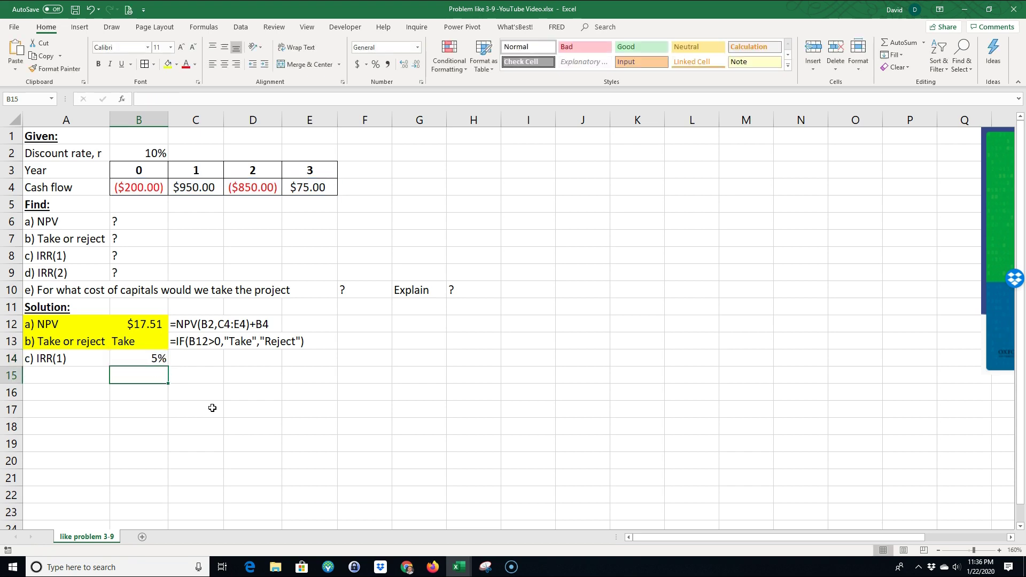
Add two decimal places to the IRR in B14 so it shows 5.34%.
click(130, 357)
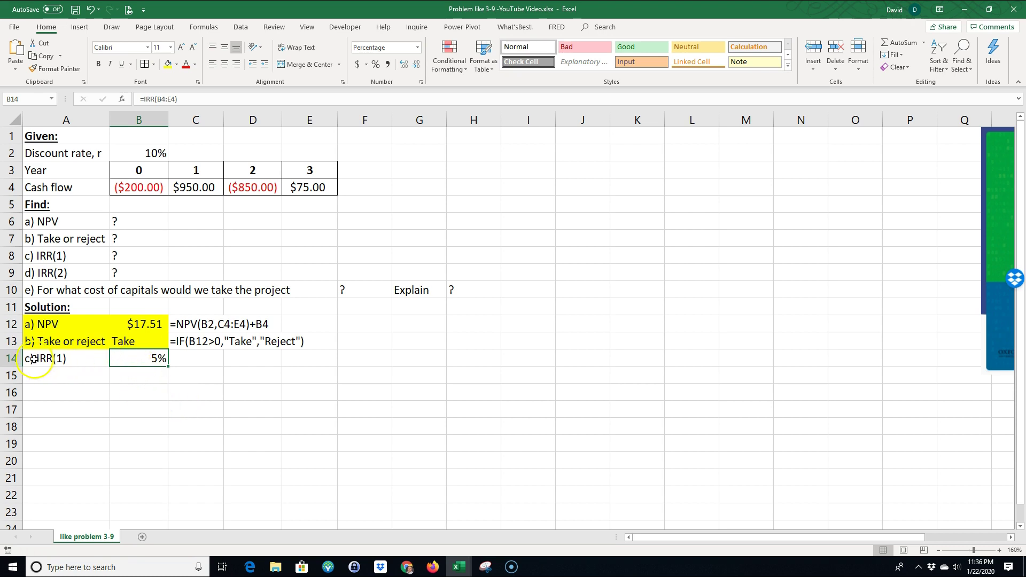
drag(35, 358, 114, 358)
click(135, 359)
click(405, 64)
click(405, 65)
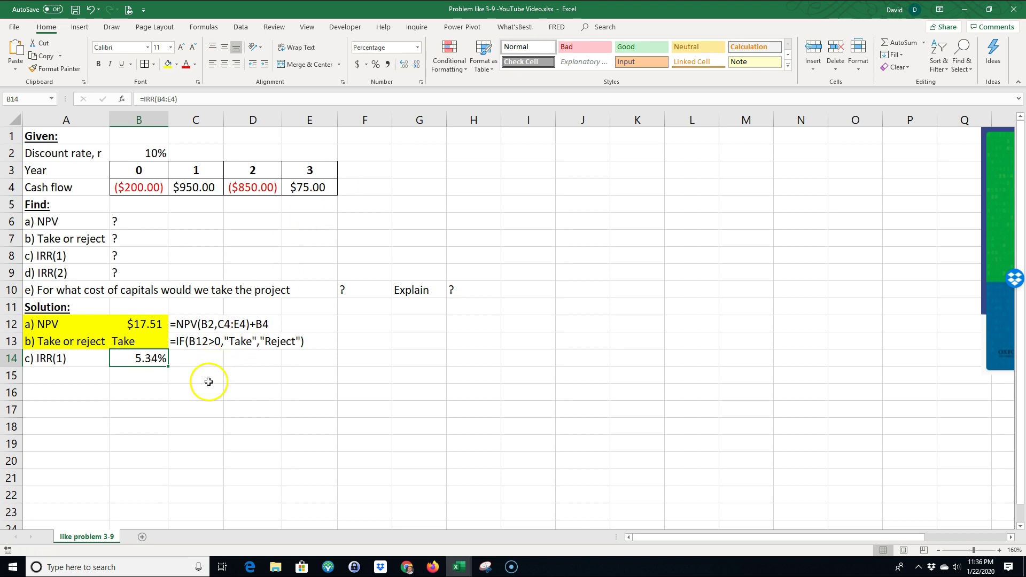
Fill A14:B14 yellow and copy the formula-text display down into C14.
click(33, 357)
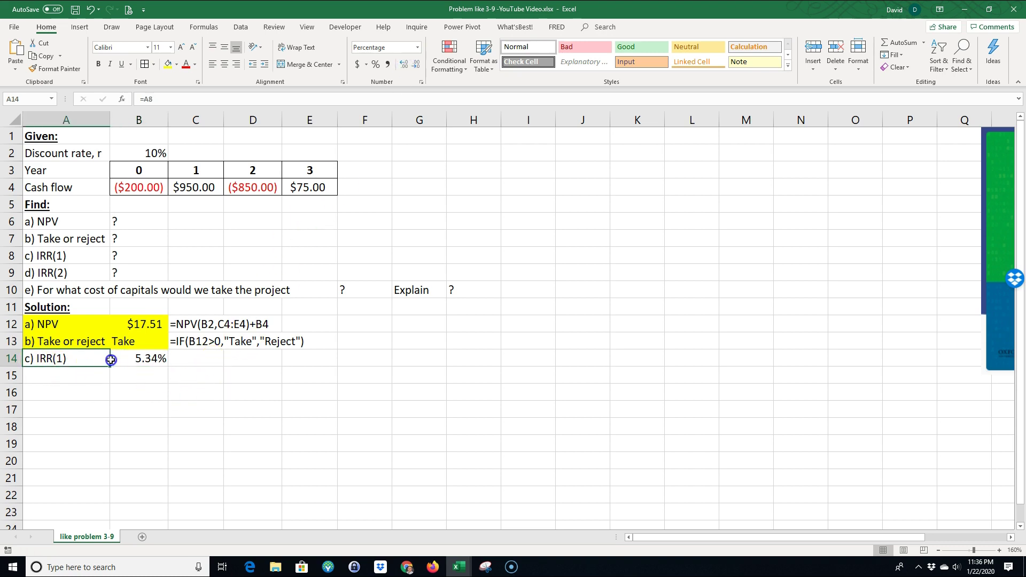
drag(111, 359, 134, 359)
click(168, 64)
click(192, 341)
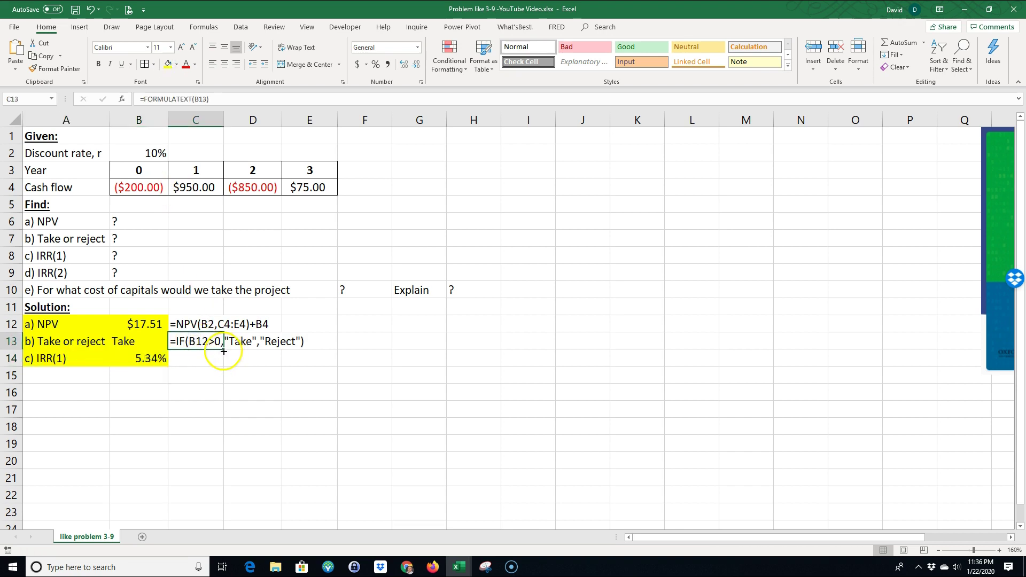
drag(223, 351, 222, 374)
Link A15 to the d) IRR(2) label with =A9.
click(59, 373)
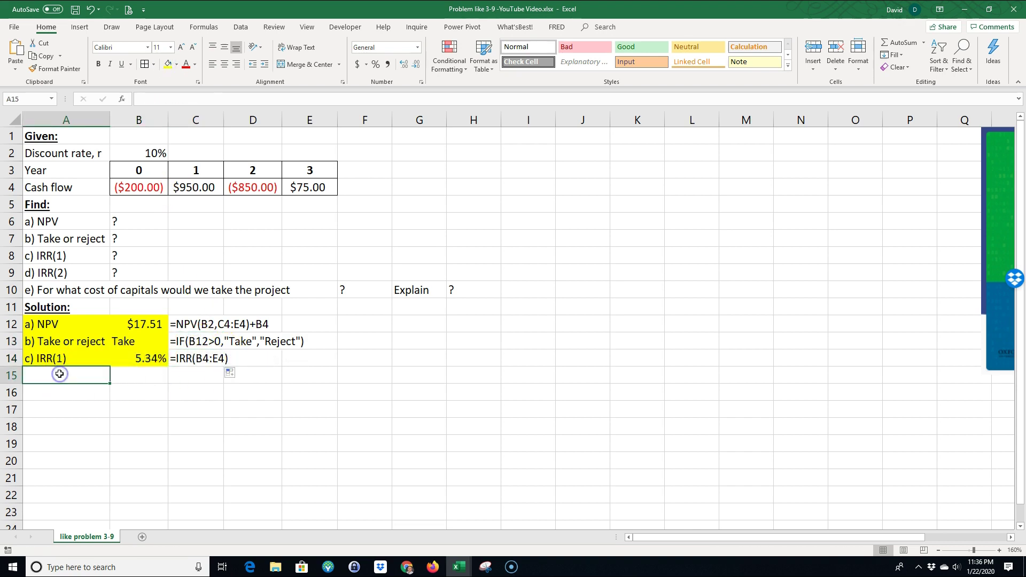
text(=)
click(52, 273)
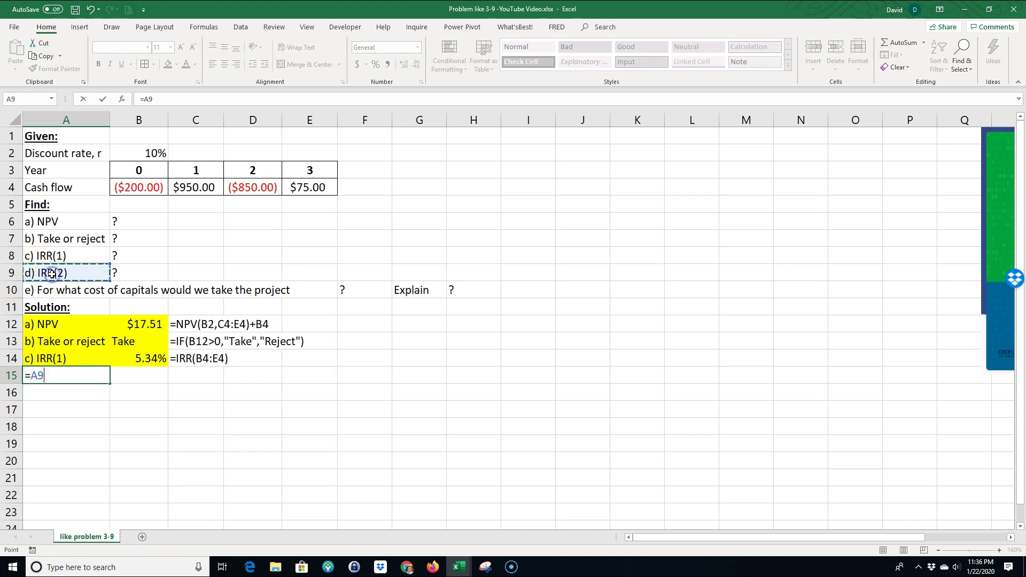
key(Return)
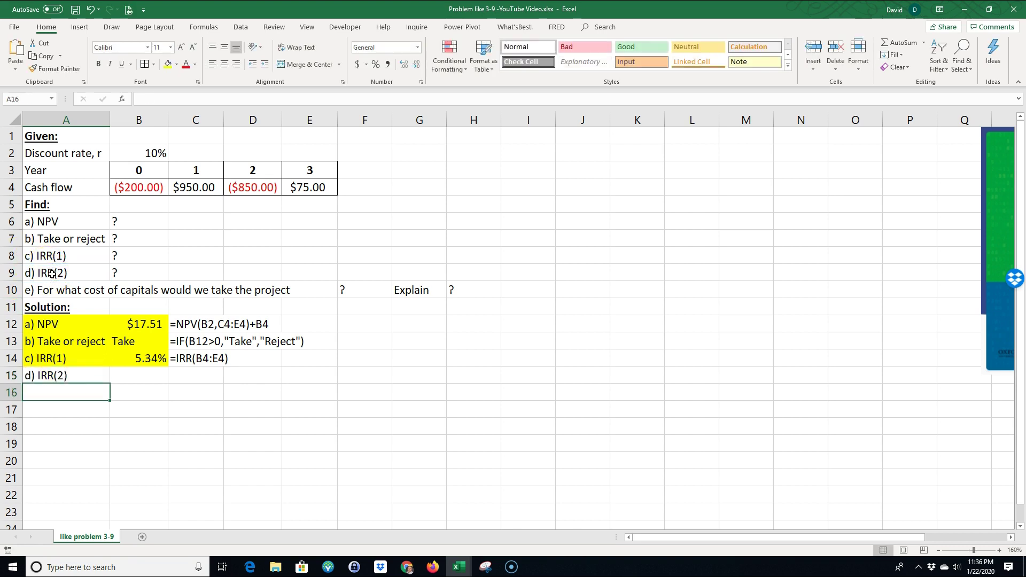
Enter =IRR(B4:E4,1000%) in B15 and show two decimals, giving 259.76%.
click(124, 376)
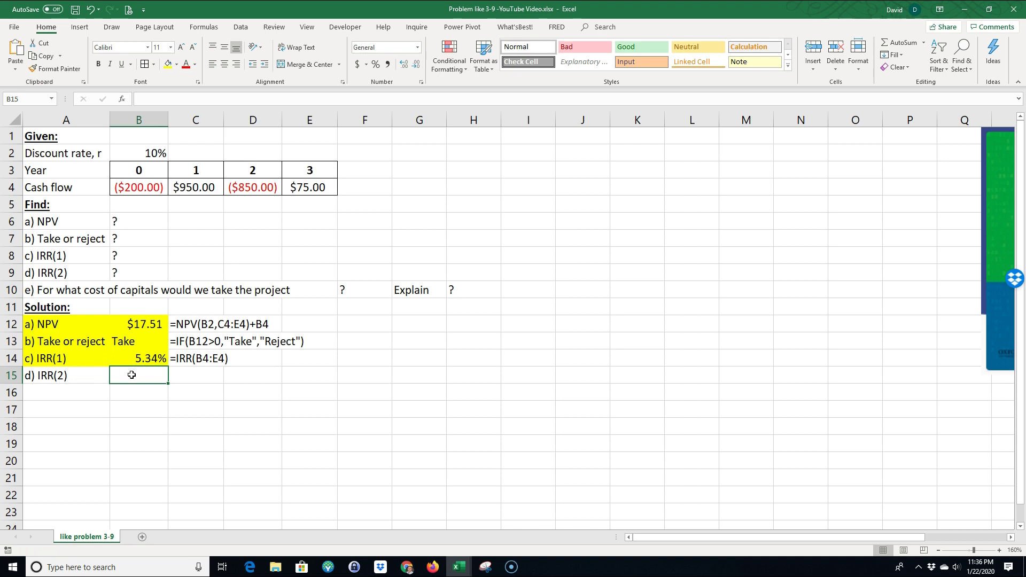
text(=irr)
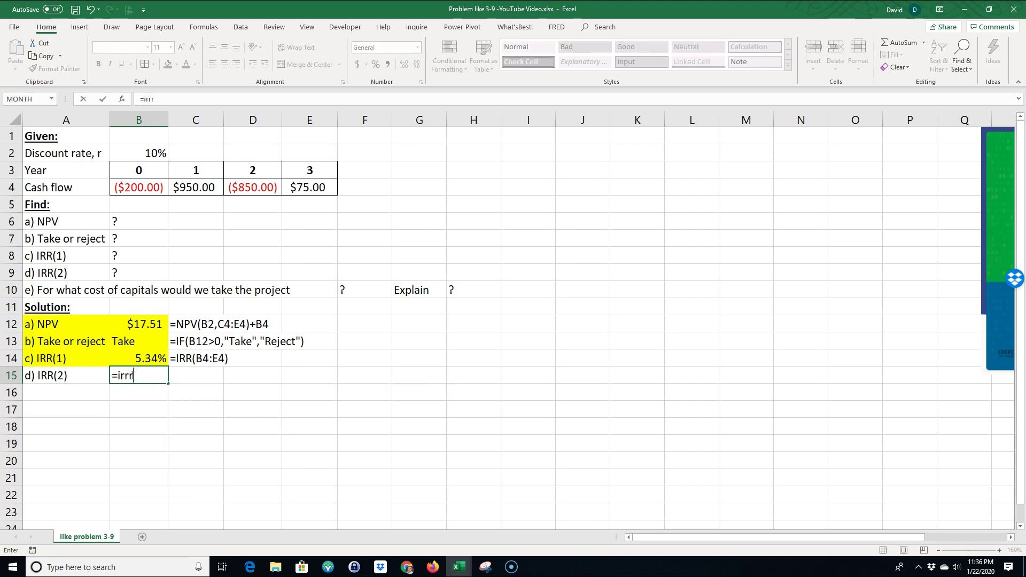
text(()
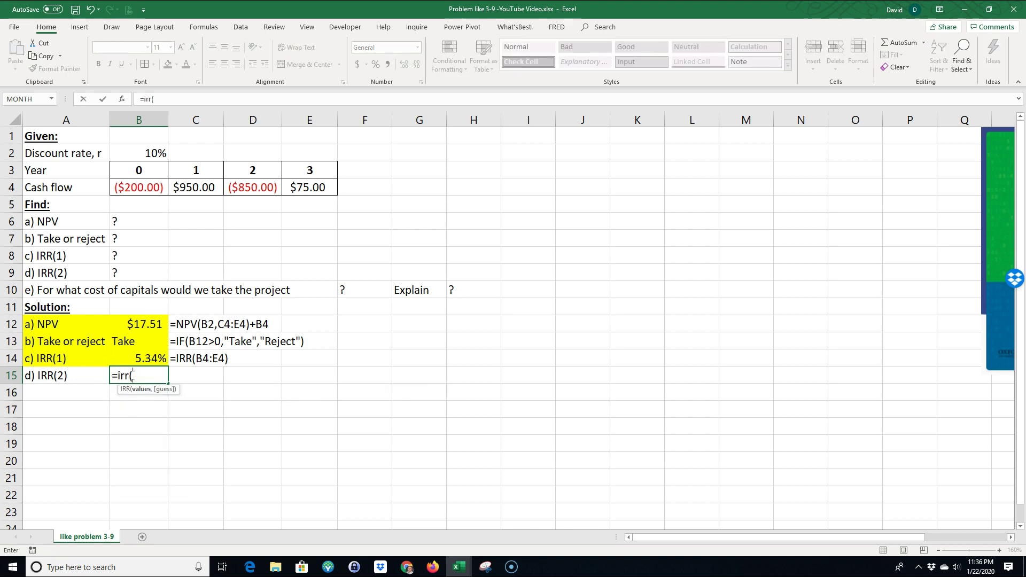
drag(138, 187, 289, 185)
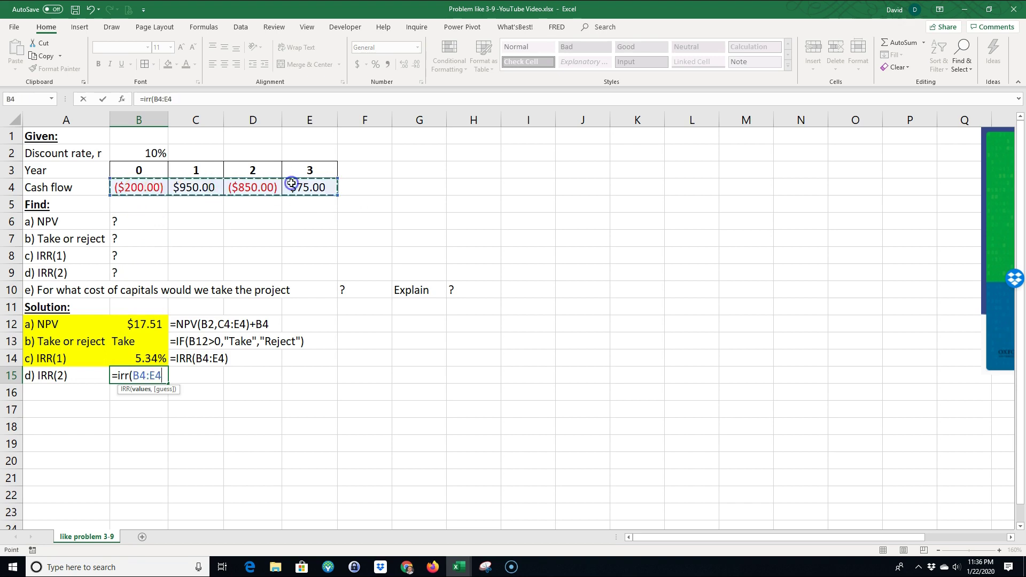
text(,10)
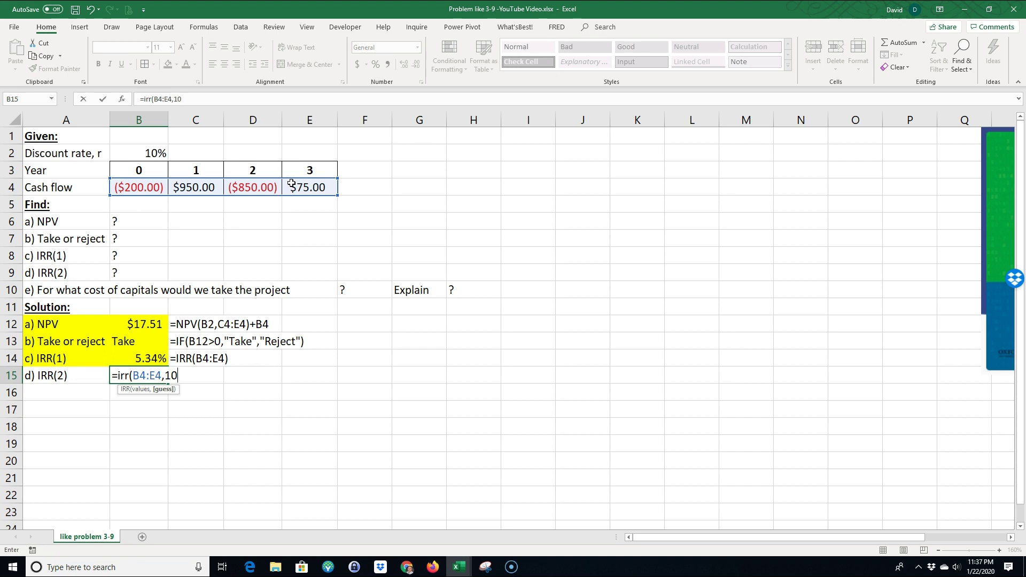
text(%))
key(Return)
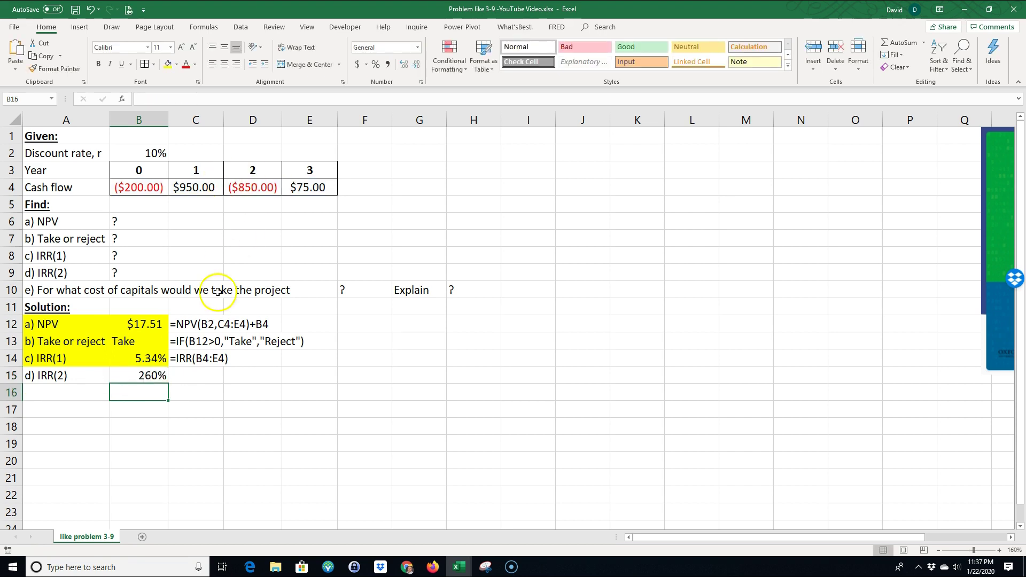
click(142, 376)
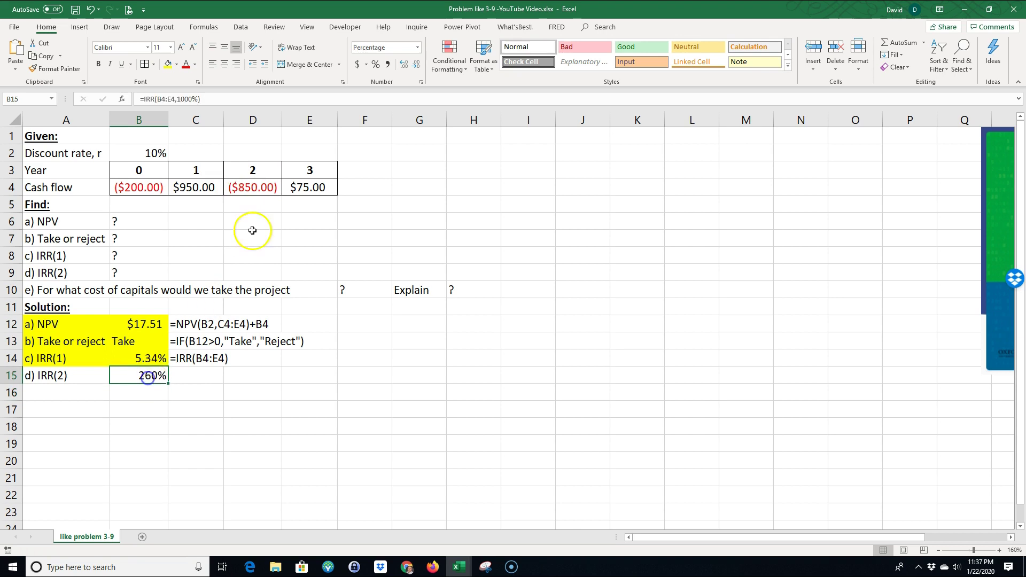
click(404, 65)
click(404, 64)
Copy the formula-text display into C15 and fill A15:B15 yellow.
click(184, 359)
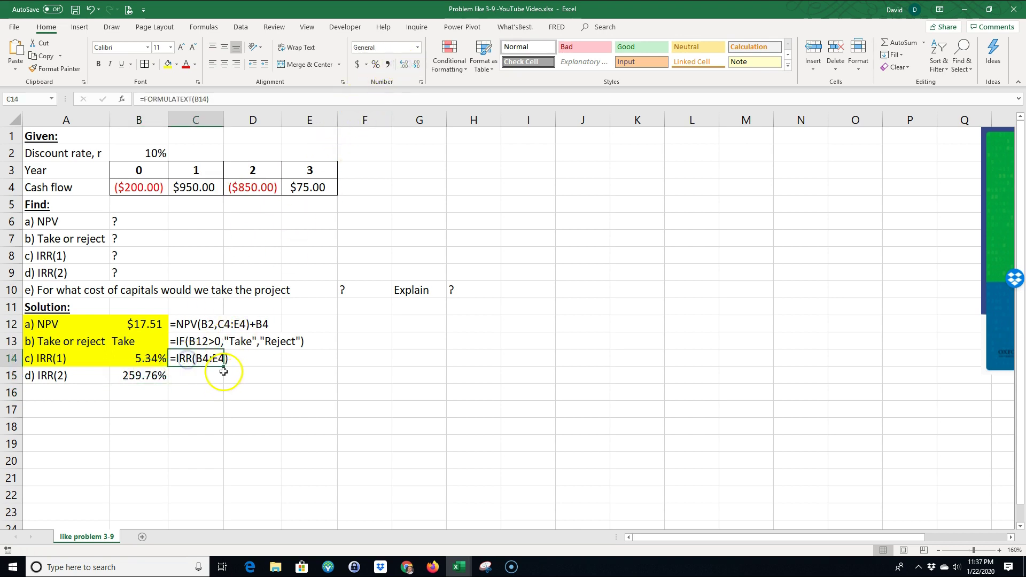
drag(223, 371, 201, 389)
drag(59, 377, 123, 377)
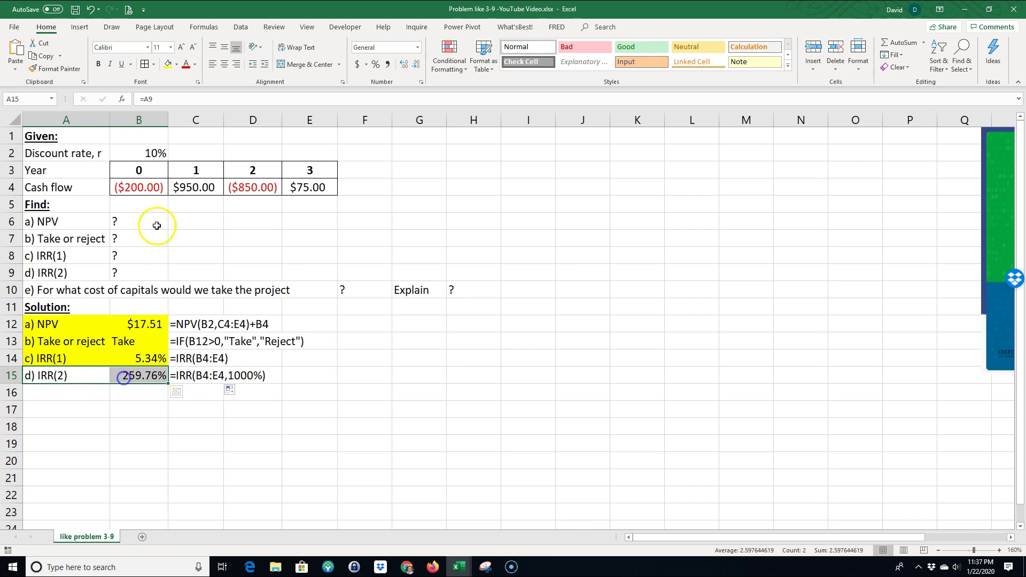
click(168, 64)
click(192, 426)
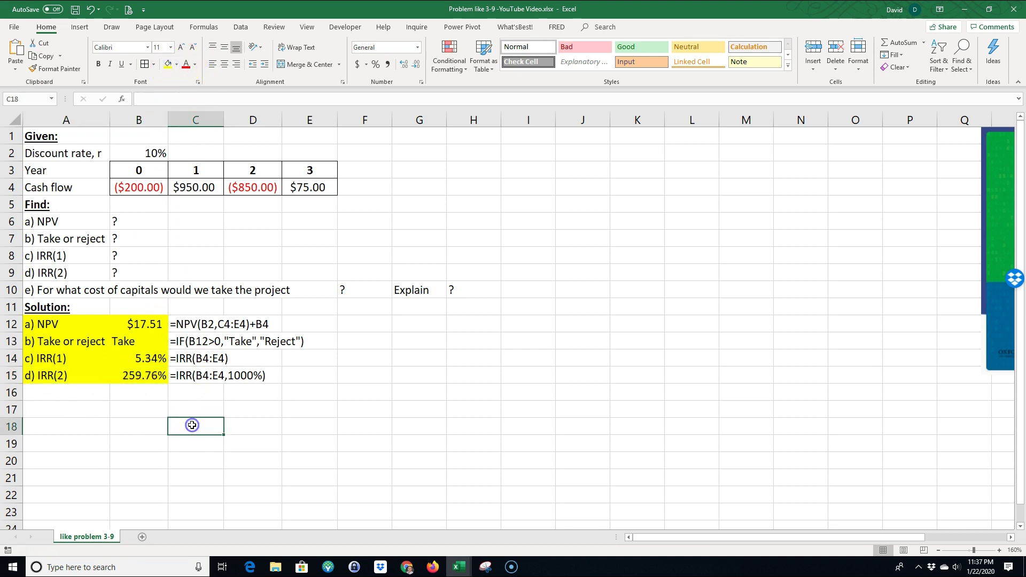
click(53, 392)
Autocomplete the part e question in A16 and start its answer 'when it's between' in F16.
text(e)
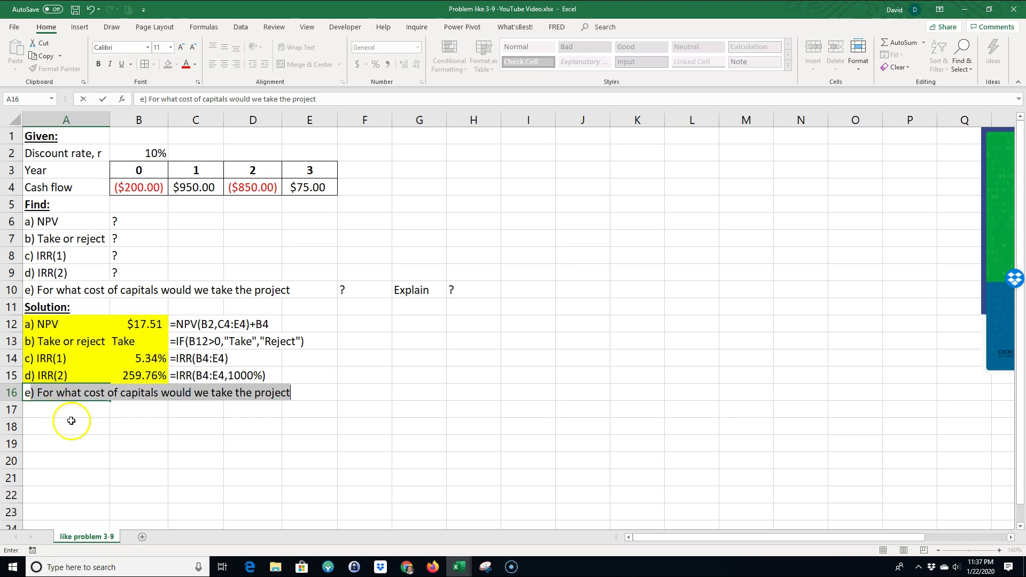
click(76, 441)
click(350, 396)
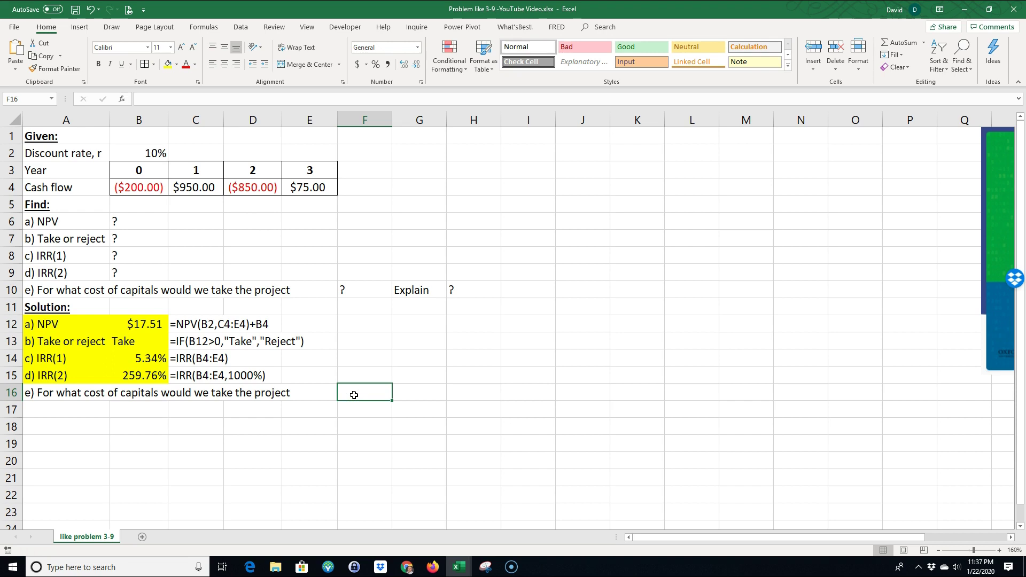
text(when)
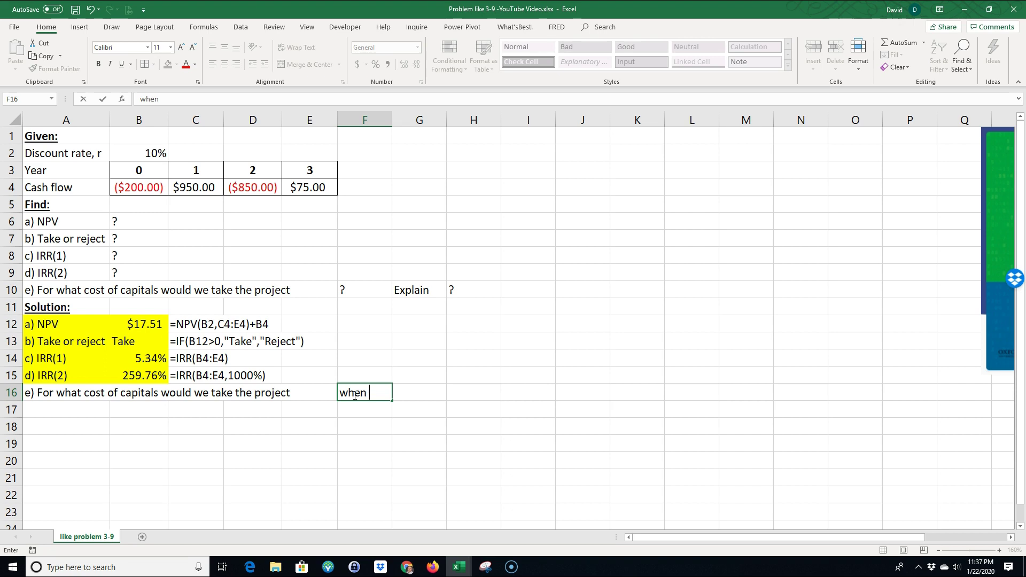
text( it's bew)
text(ten)
key(BackSpace)
key(BackSpace)
key(BackSpace)
text(een )
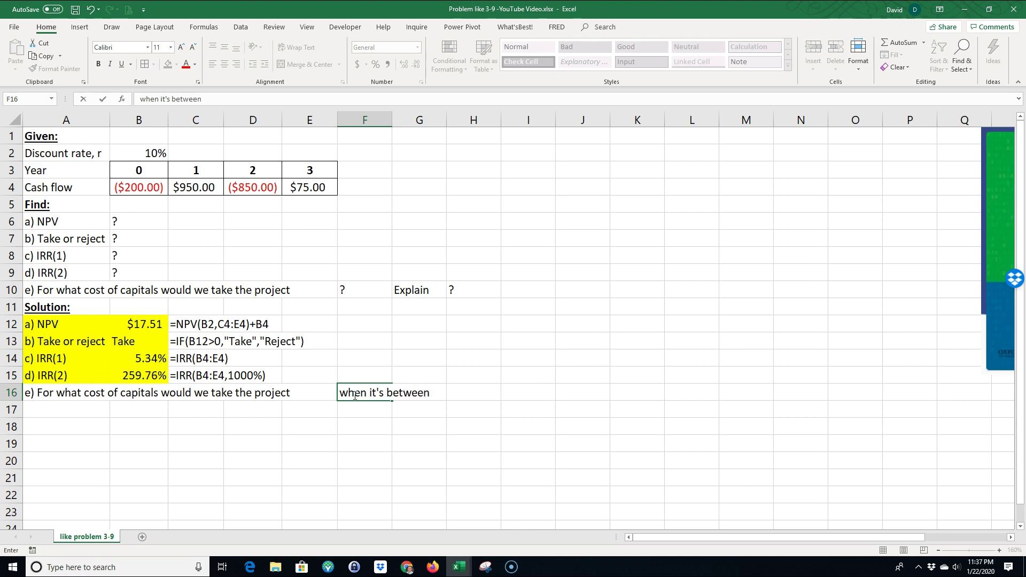
text(5/34%)
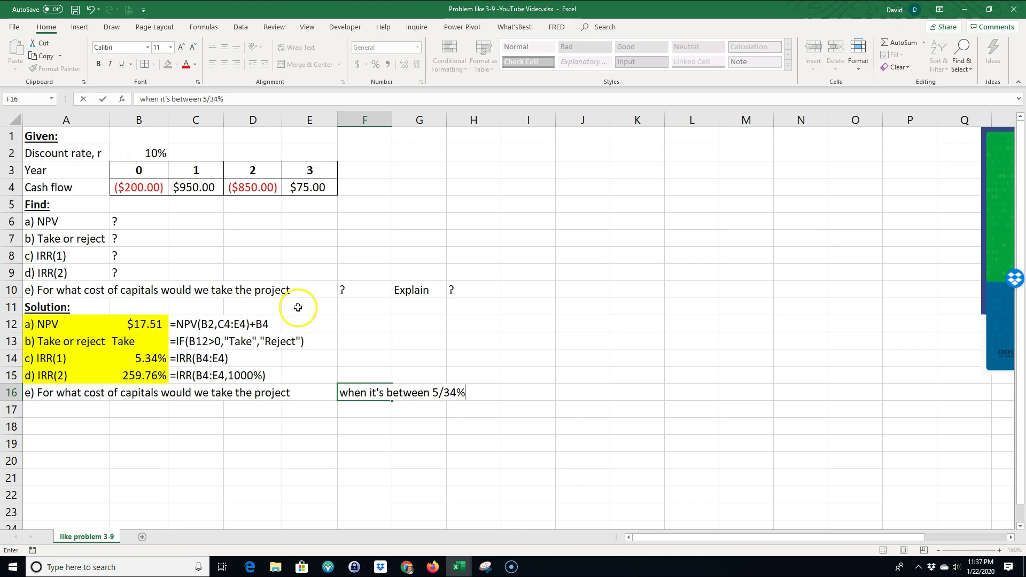
Complete the answer as 'When it's between 5.34% and 259.76%', fixing typos and capitalising When.
click(439, 394)
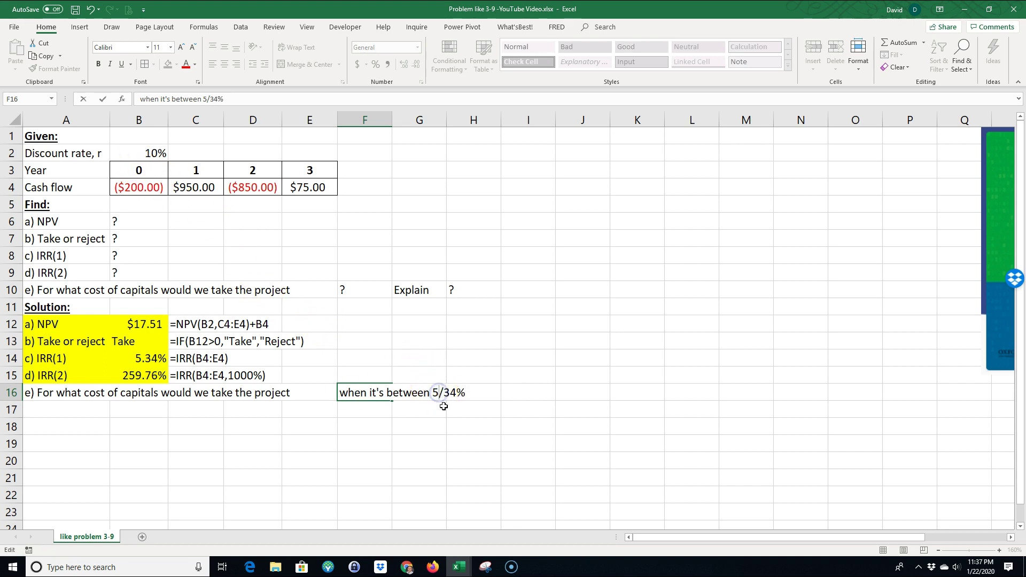
text(.)
key(Delete)
click(468, 400)
text(and)
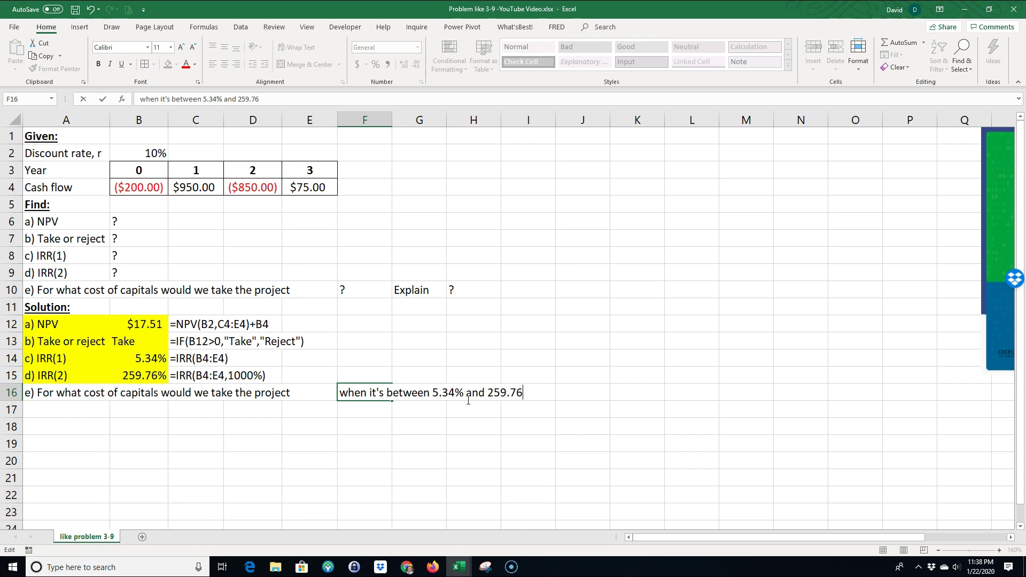
text(259.76%.)
click(341, 393)
text(W)
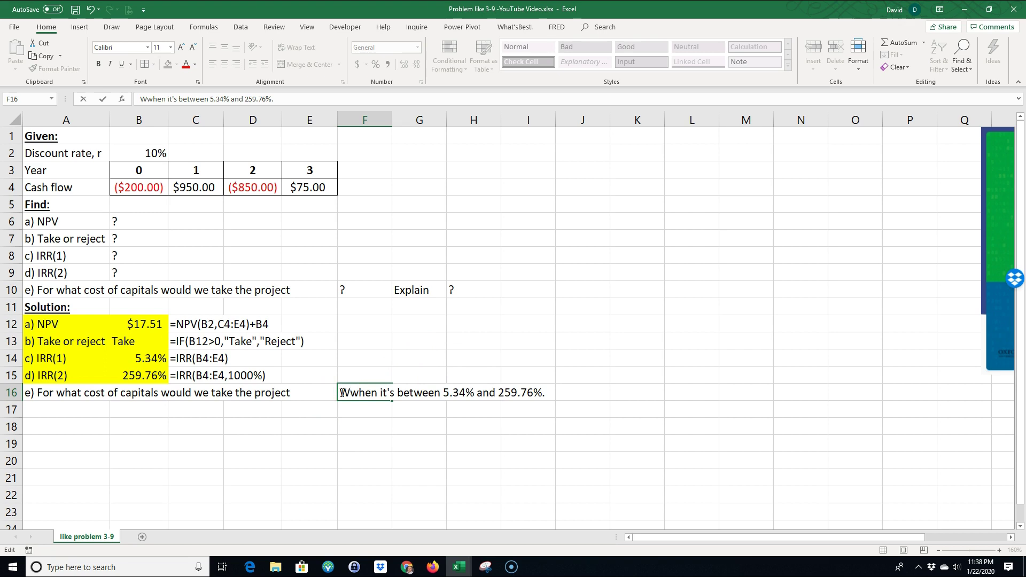
key(Delete)
Fill the part e row A16:I16 yellow.
click(435, 492)
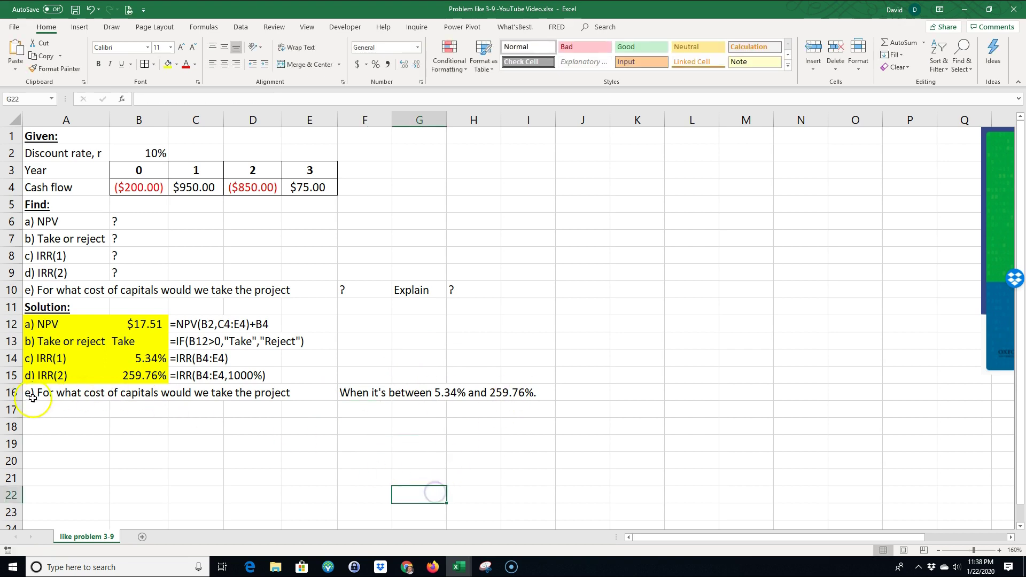
drag(32, 395, 528, 386)
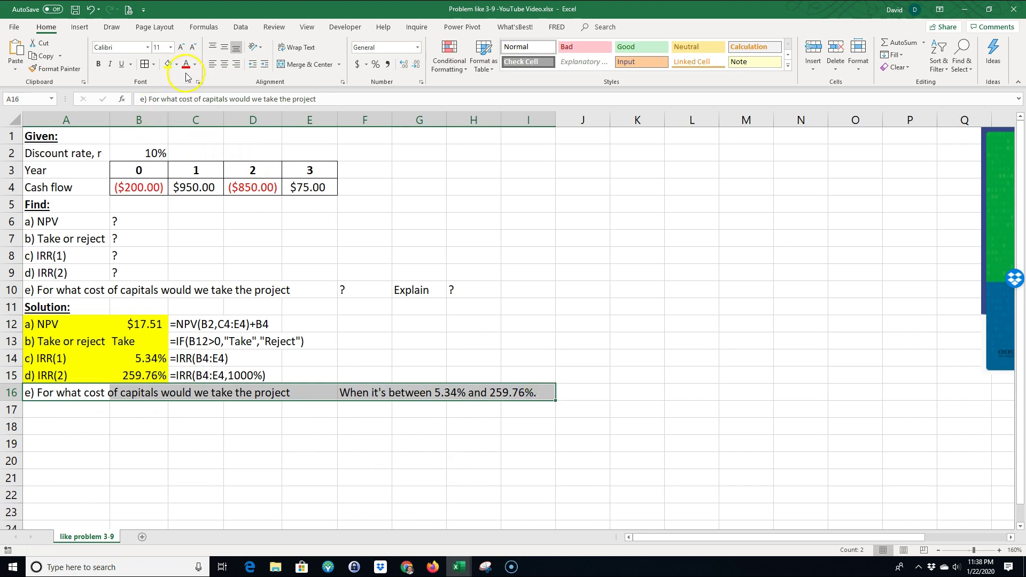
click(167, 64)
click(299, 426)
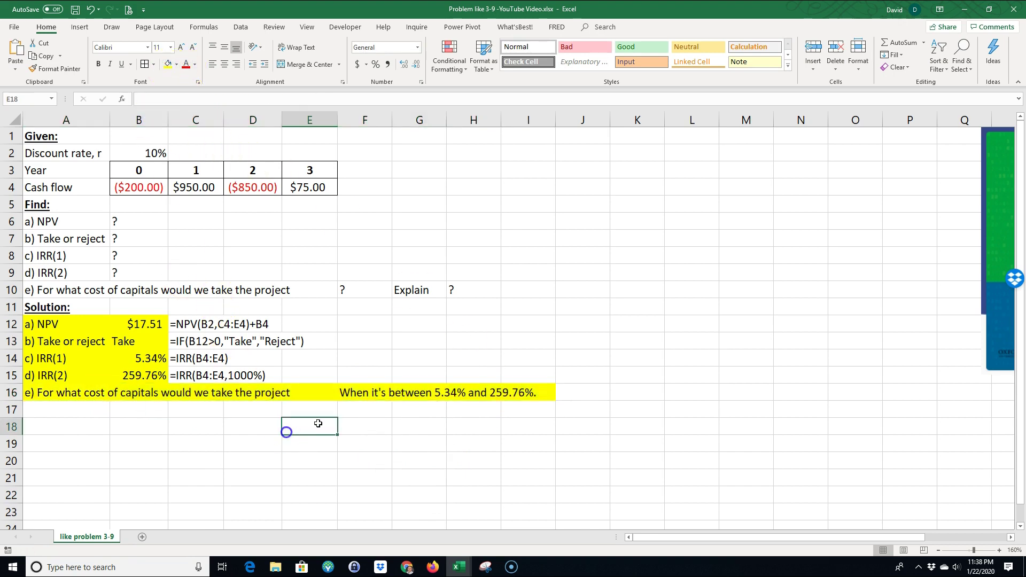
Review the 10% discount rate in B2 against the NPV formula in B12.
click(146, 154)
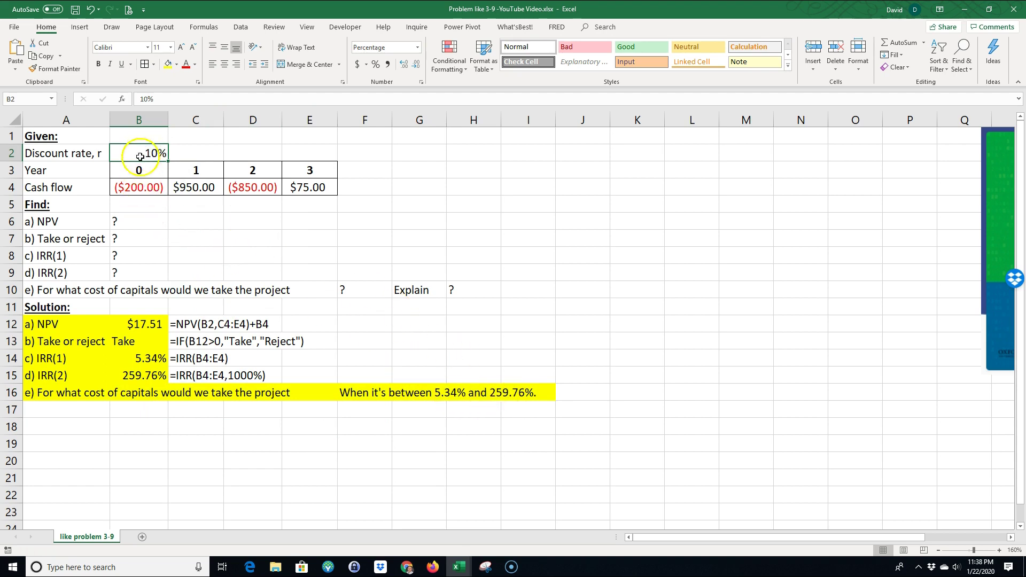
click(150, 323)
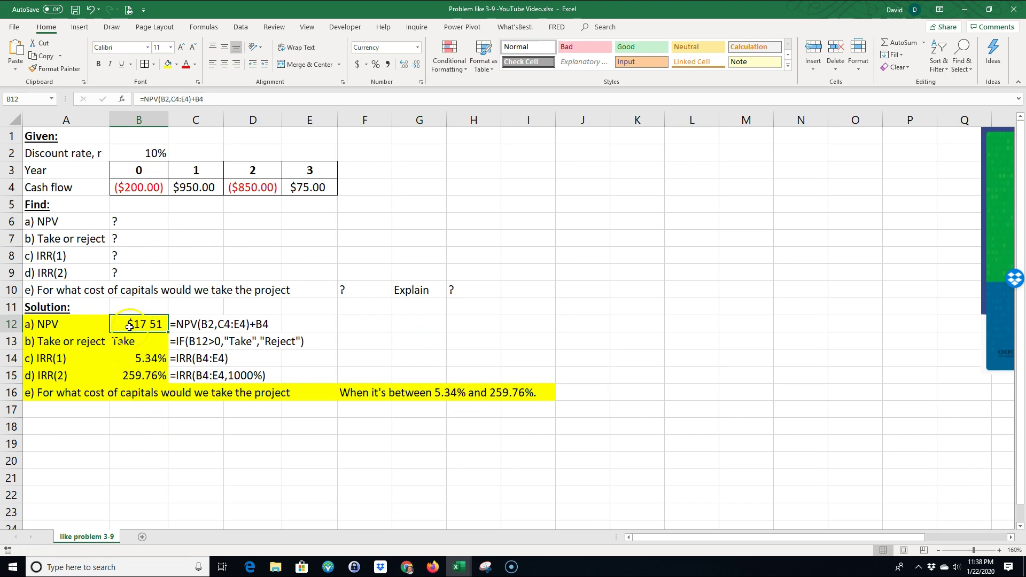
click(132, 149)
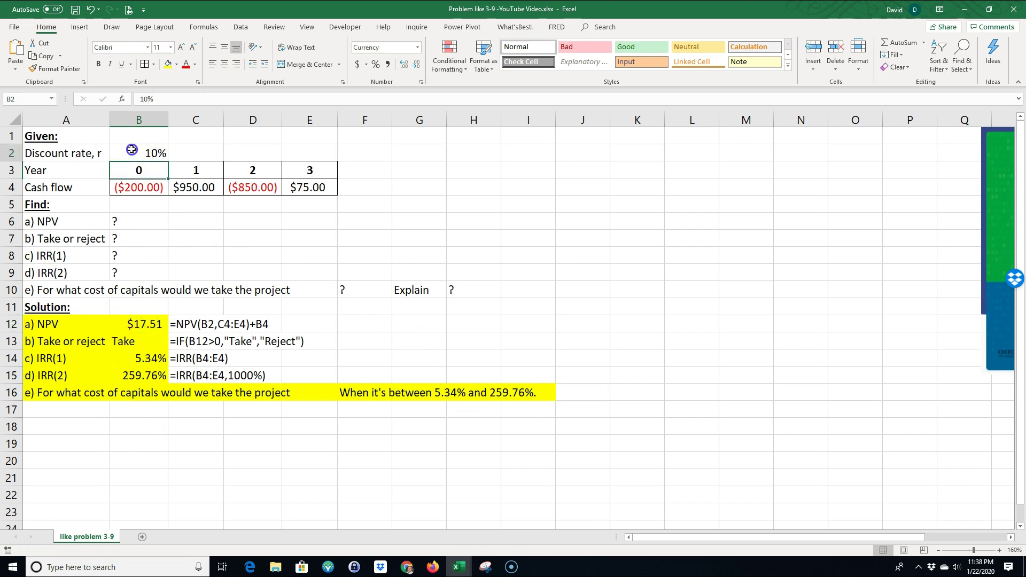
click(141, 322)
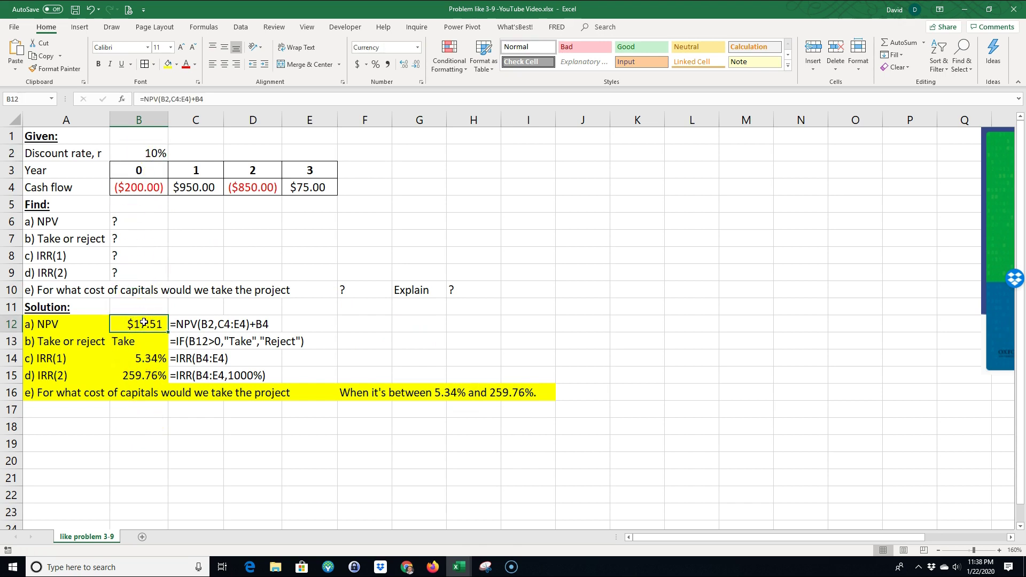
click(584, 391)
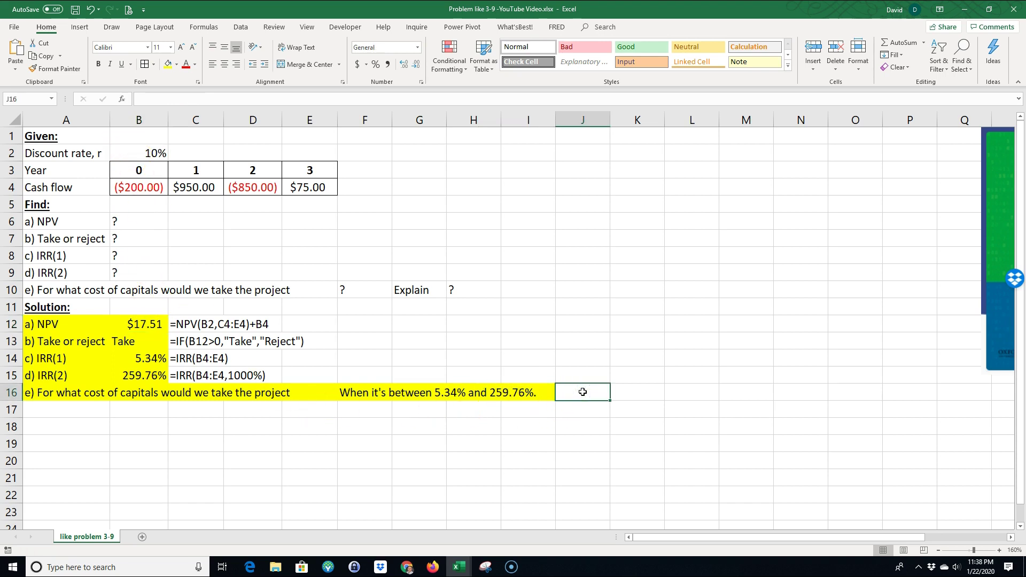
Link J16 to the Explain label (=G10) and write 'This is where NPV would be positive' in K16.
text(=)
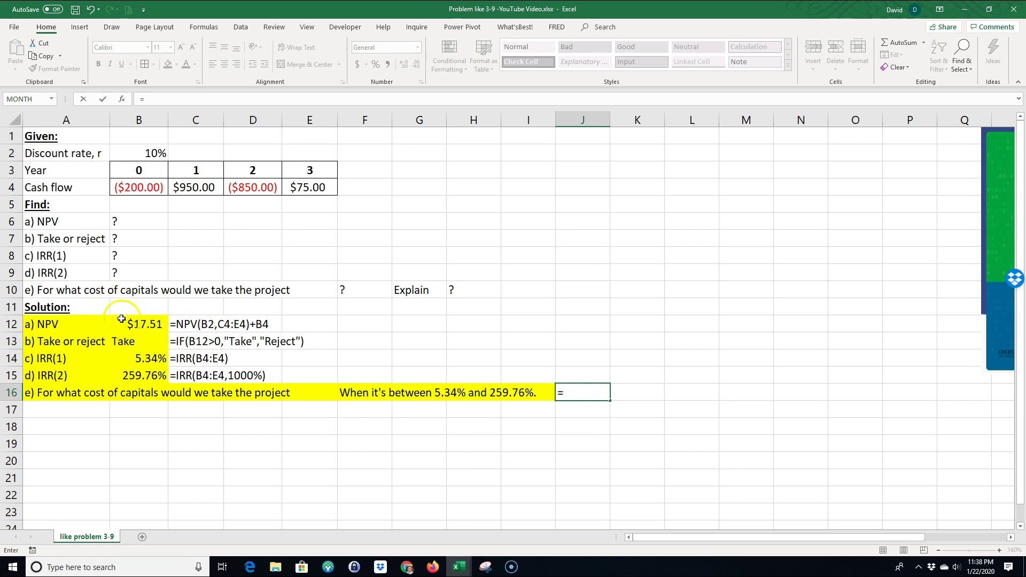
click(410, 290)
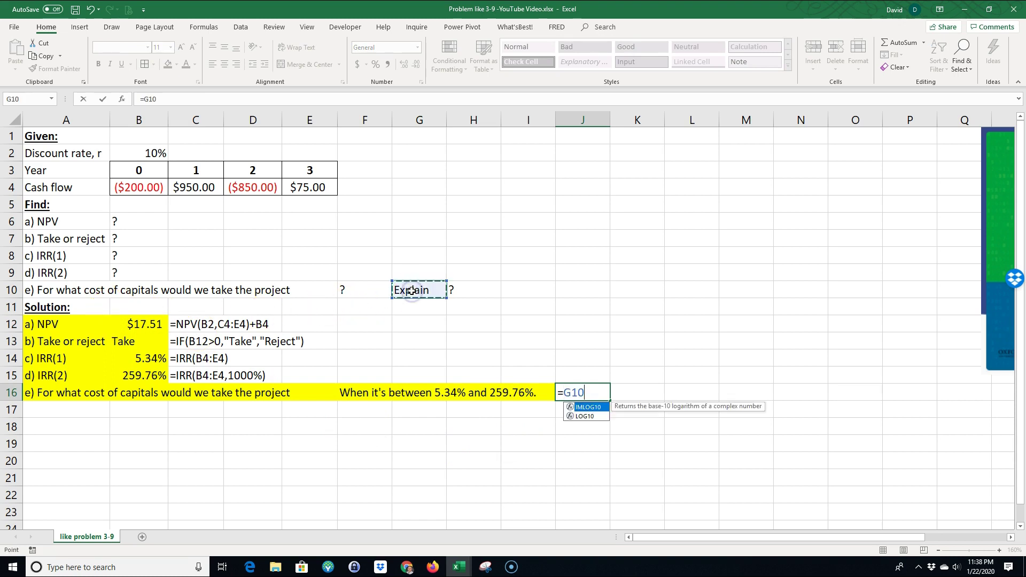
key(Return)
click(624, 400)
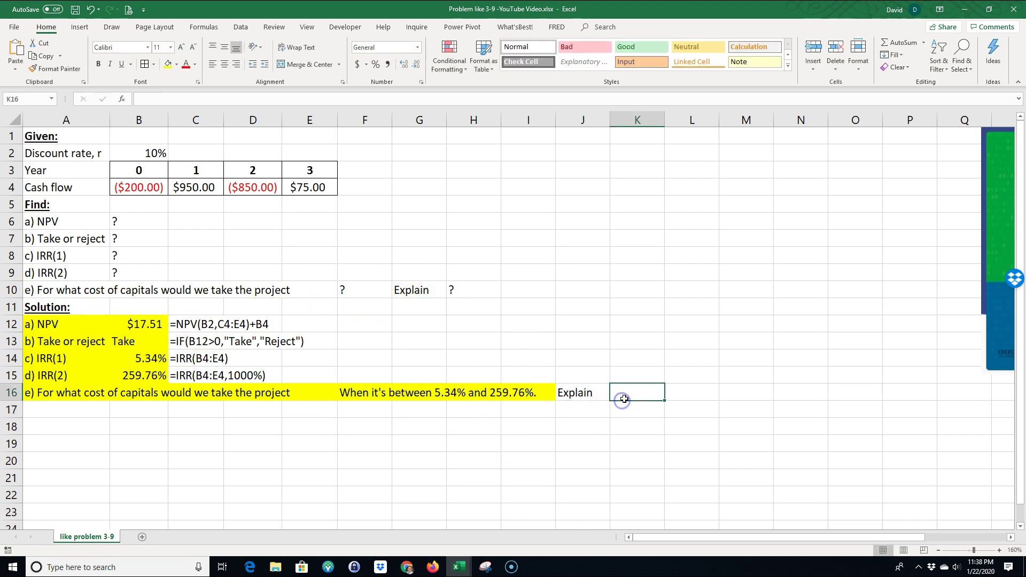
text(This is weh)
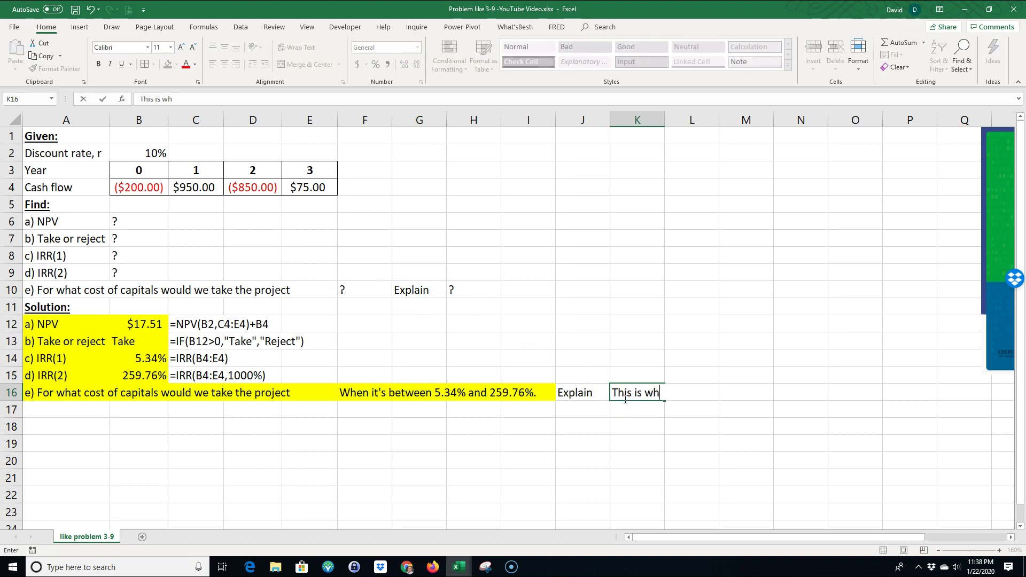
text(ere NPV would be )
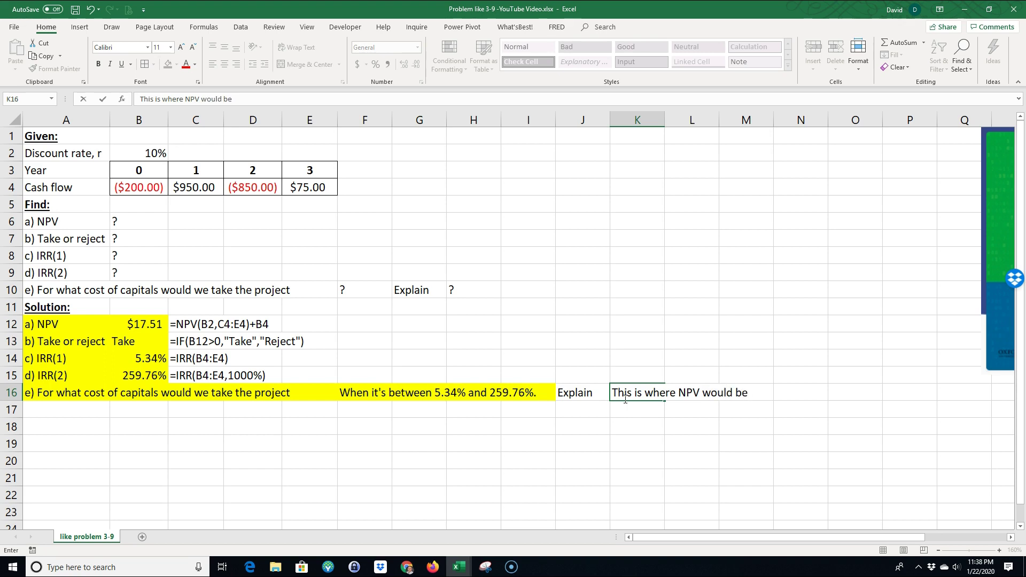
text(positive.)
key(Return)
Fill the explanation cells J16:N16 yellow.
click(587, 396)
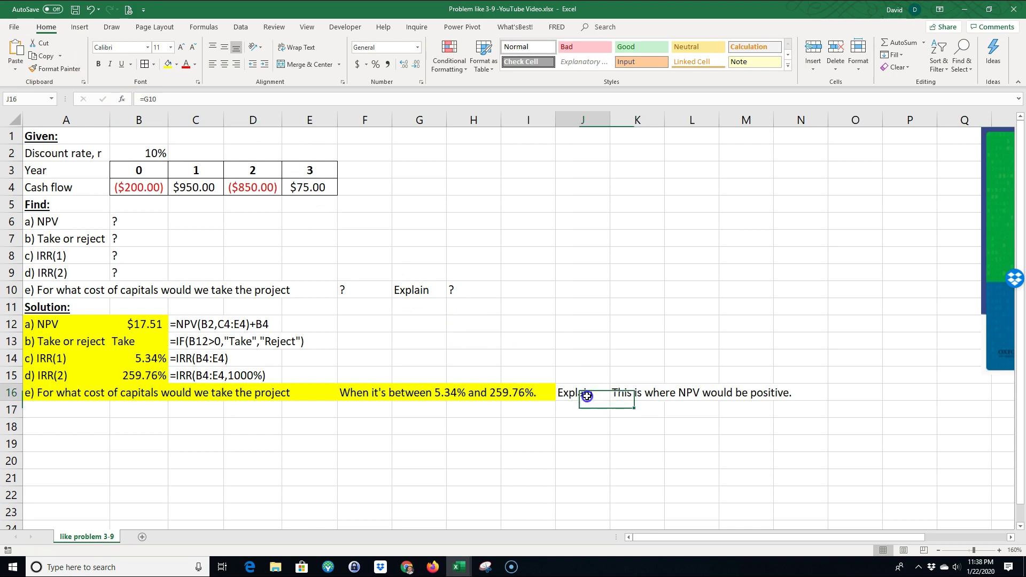
drag(587, 396, 806, 393)
click(169, 64)
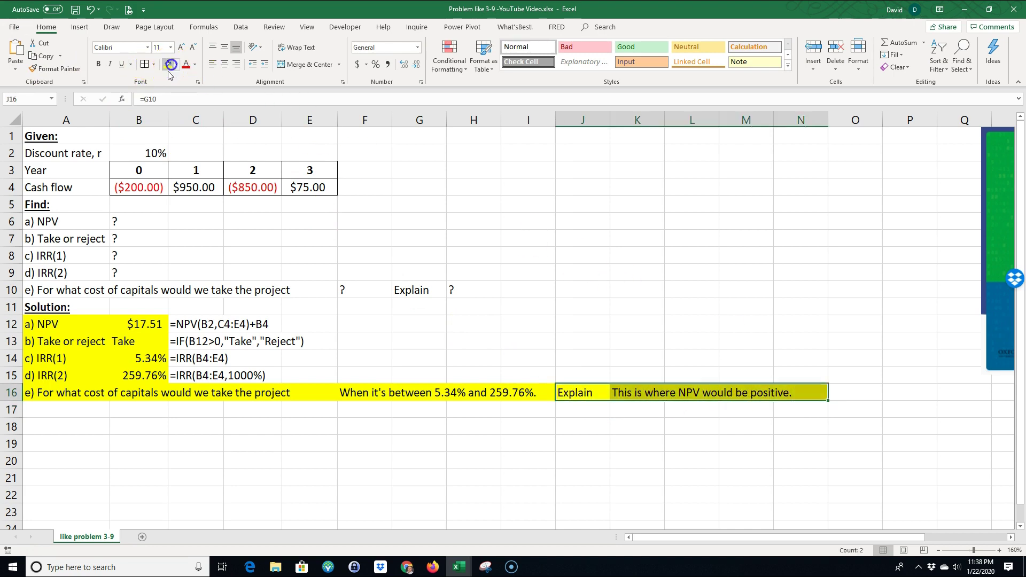
click(78, 413)
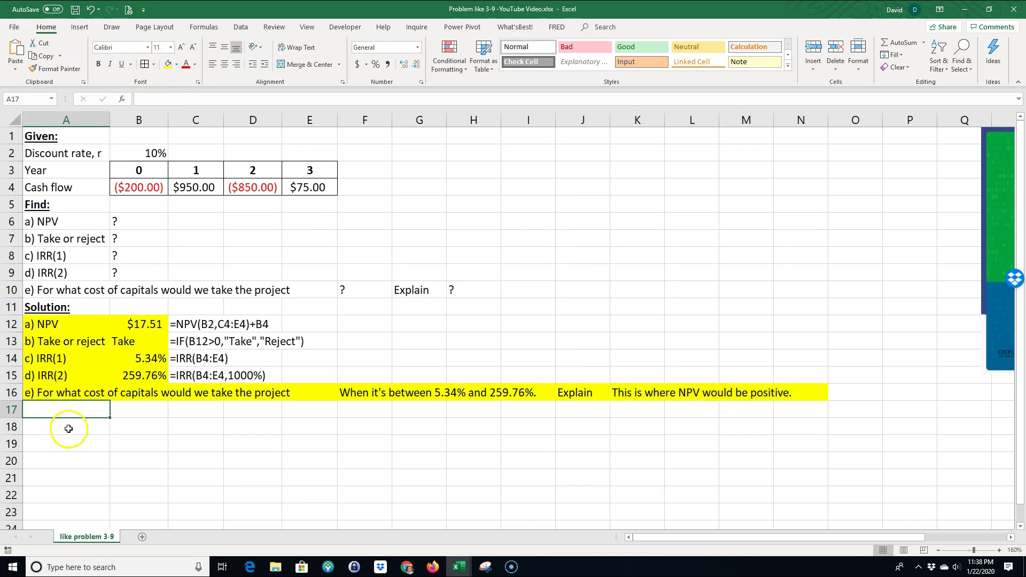
click(68, 429)
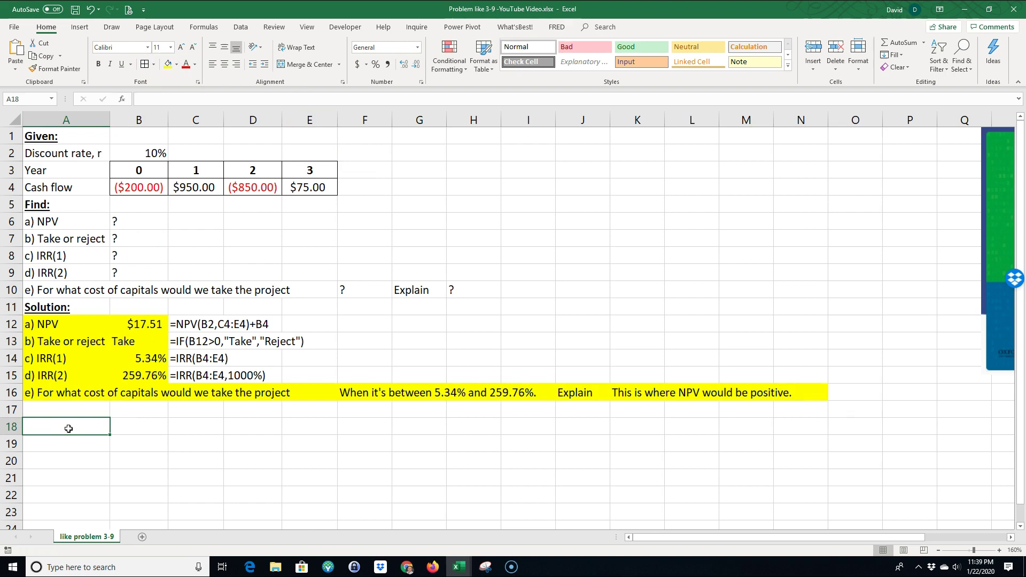
Type 'NPV chart' in A18, headers 'Discount rate (cost of capital)' and 'NPV' in row 19, and widen column A.
text(NPV)
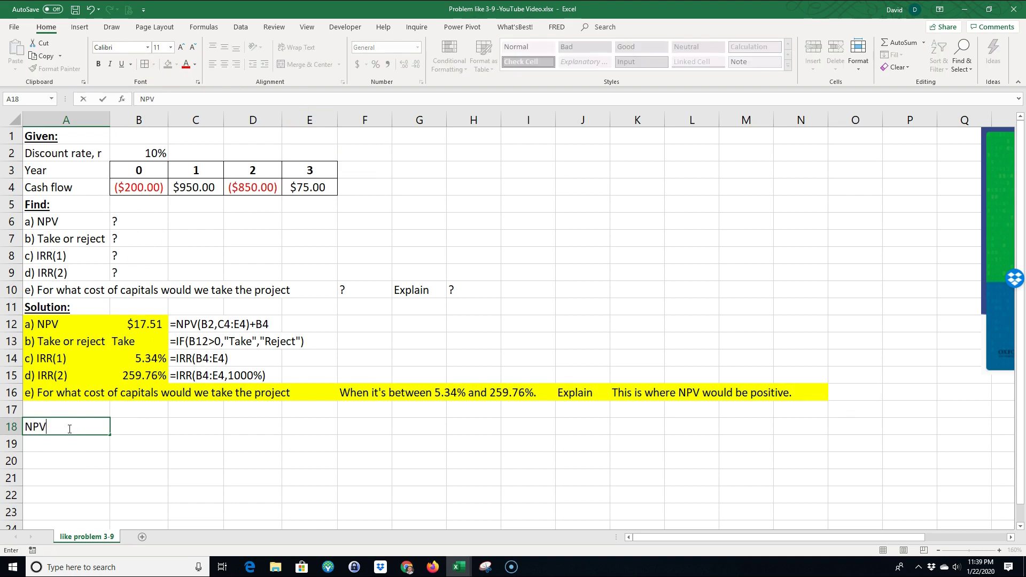
text( chart)
key(Return)
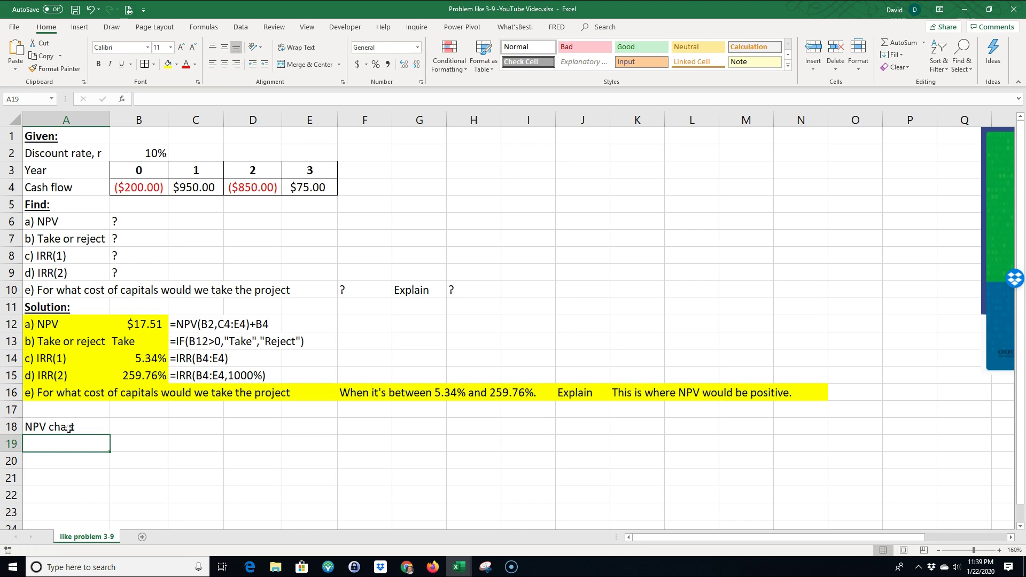
text(Discout)
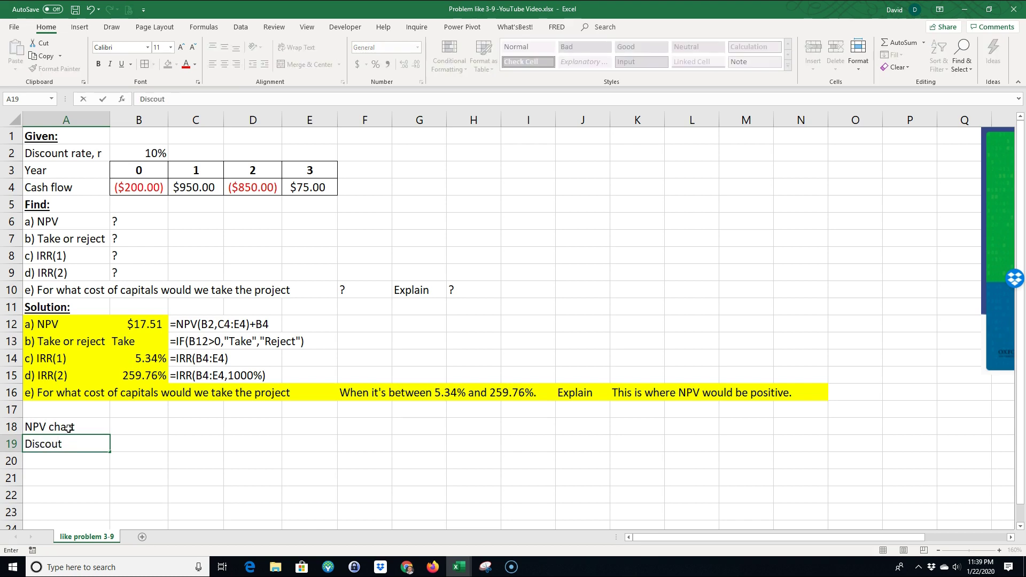
text(nnt rate (cost of capital)
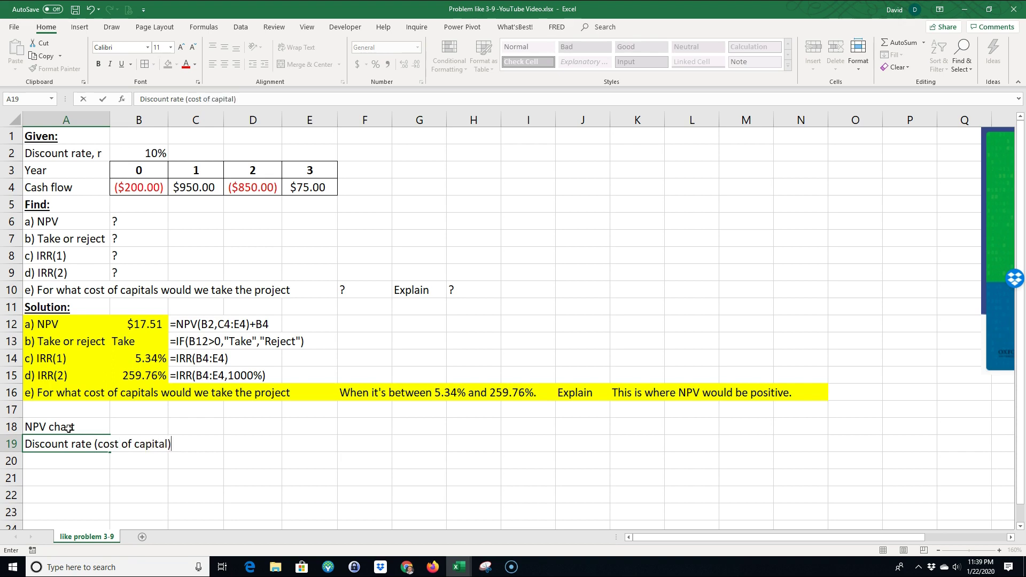
click(144, 443)
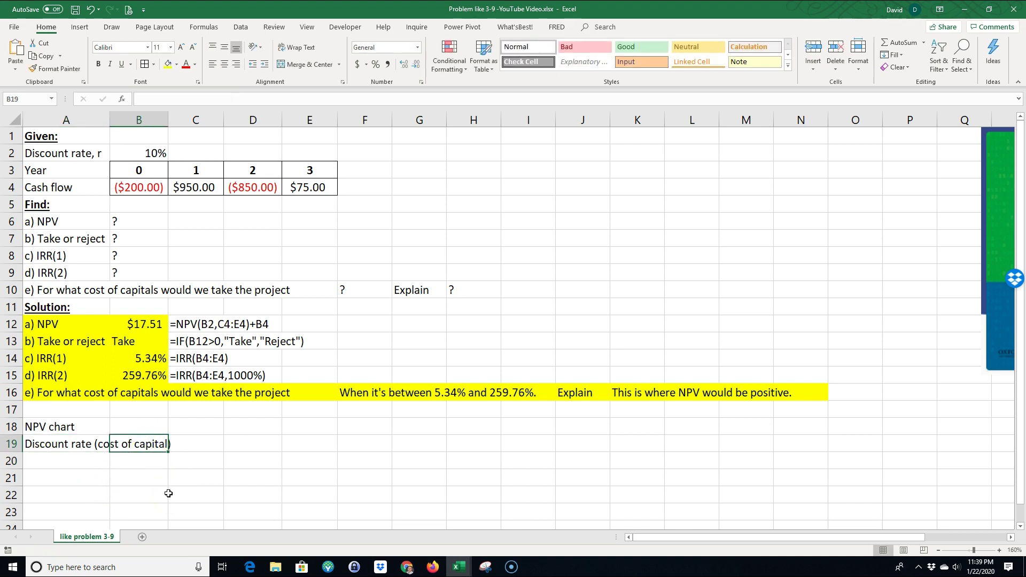
text(NPV)
key(Return)
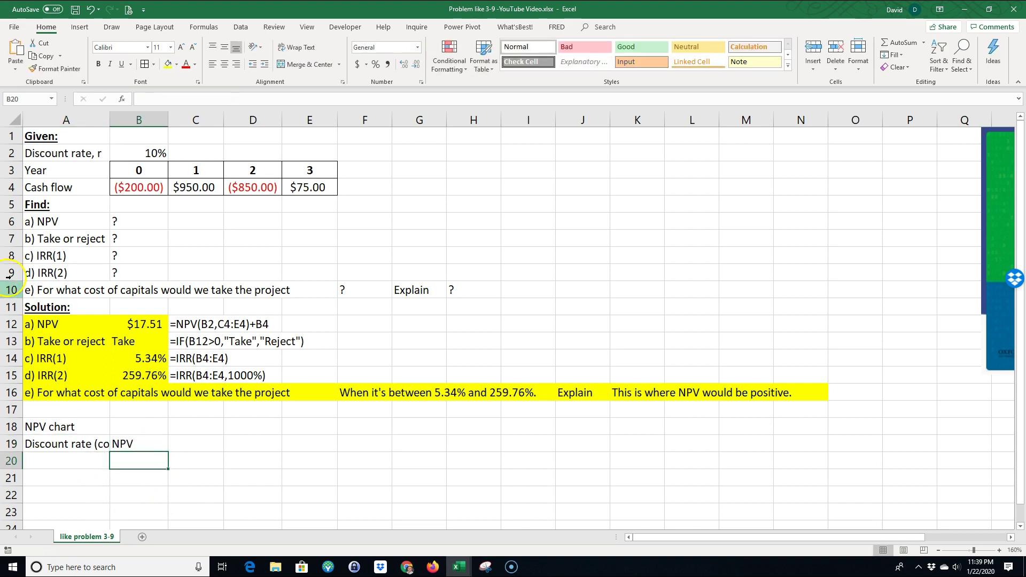
drag(110, 119, 190, 119)
click(70, 454)
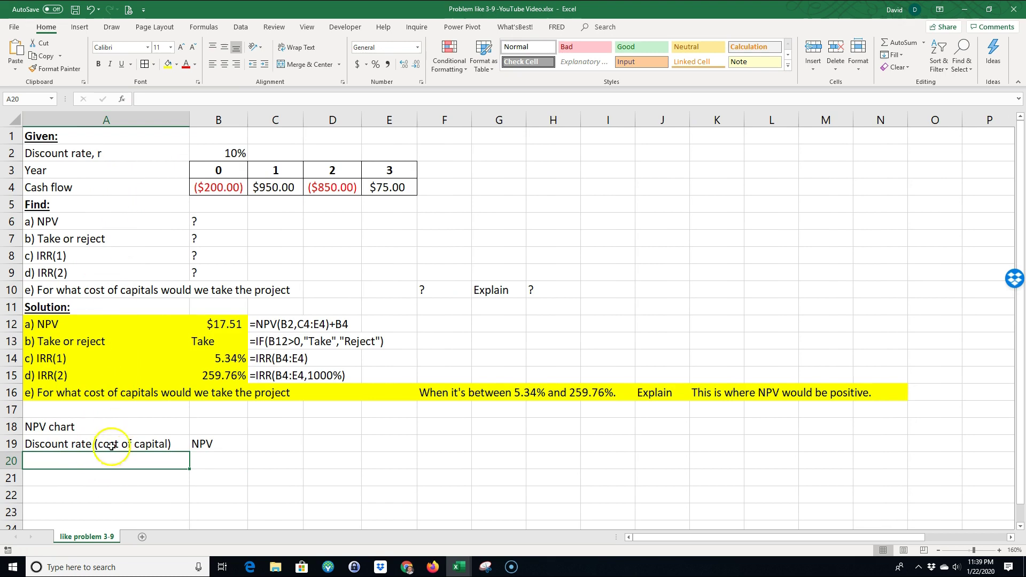
Enter 0% and 10% in A20:A21 and fill the series down to 280% in row 48.
click(97, 460)
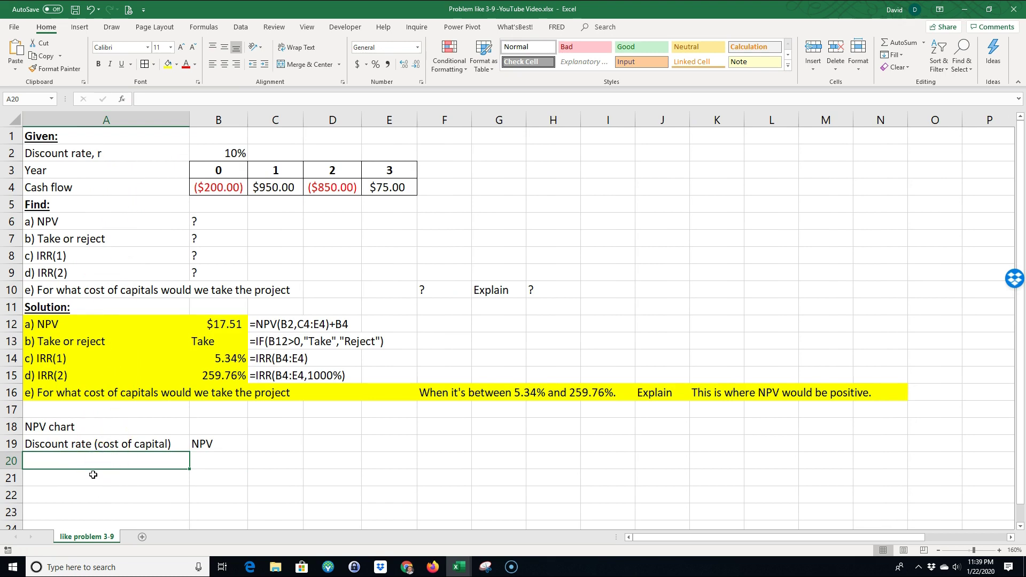
text(0)
key(Return)
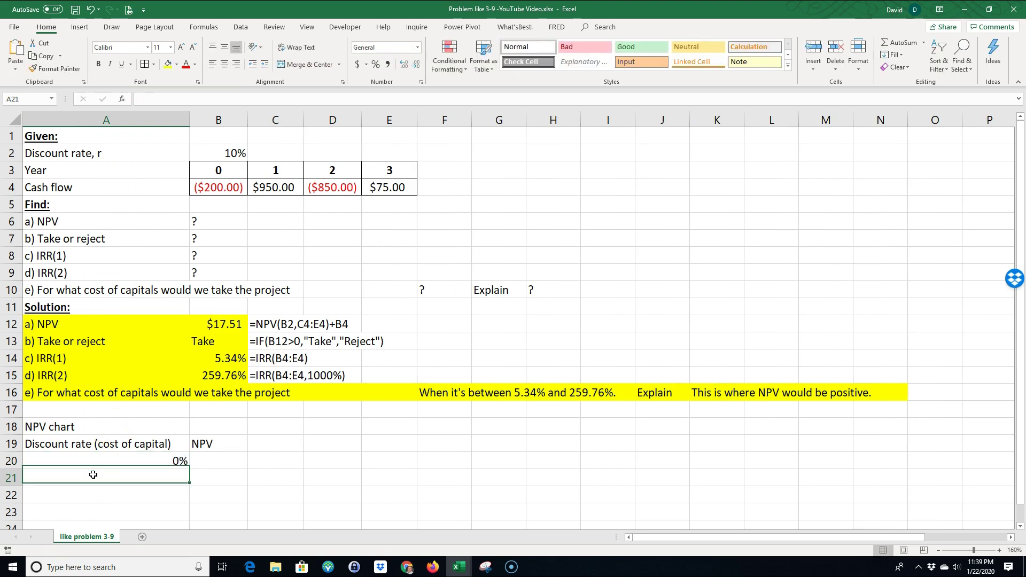
text(10)
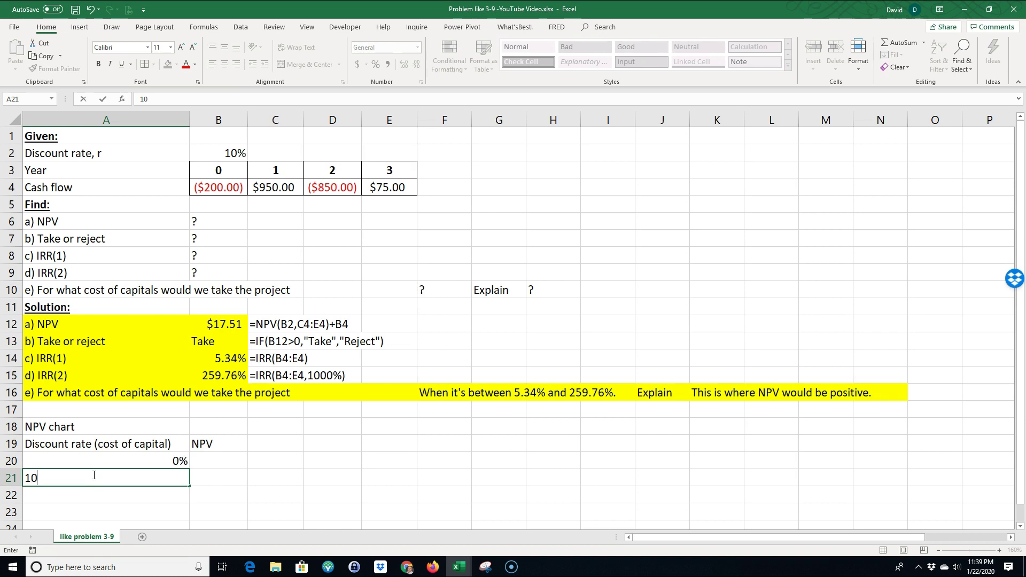
key(Return)
text(5)
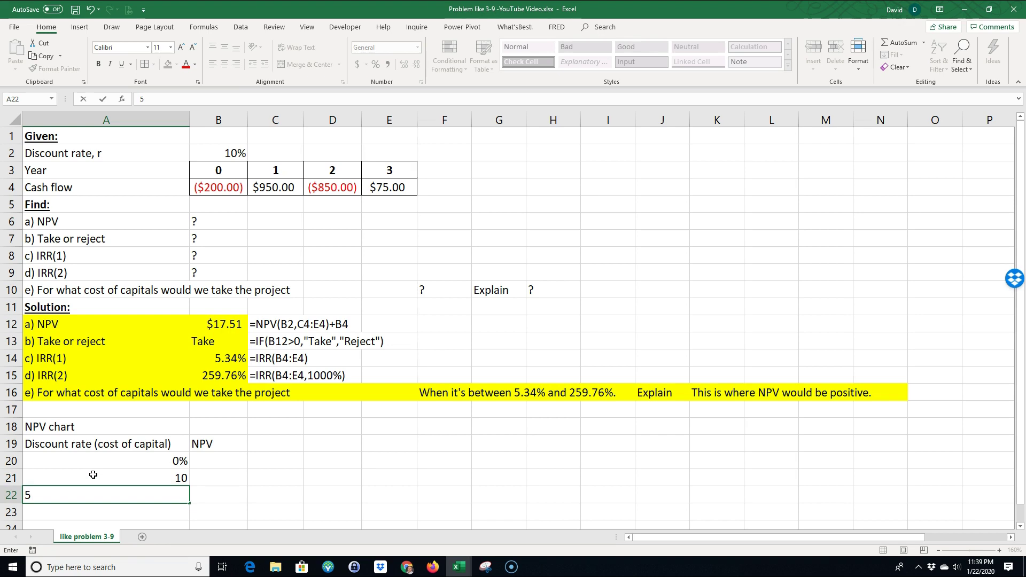
click(93, 481)
double_click(94, 481)
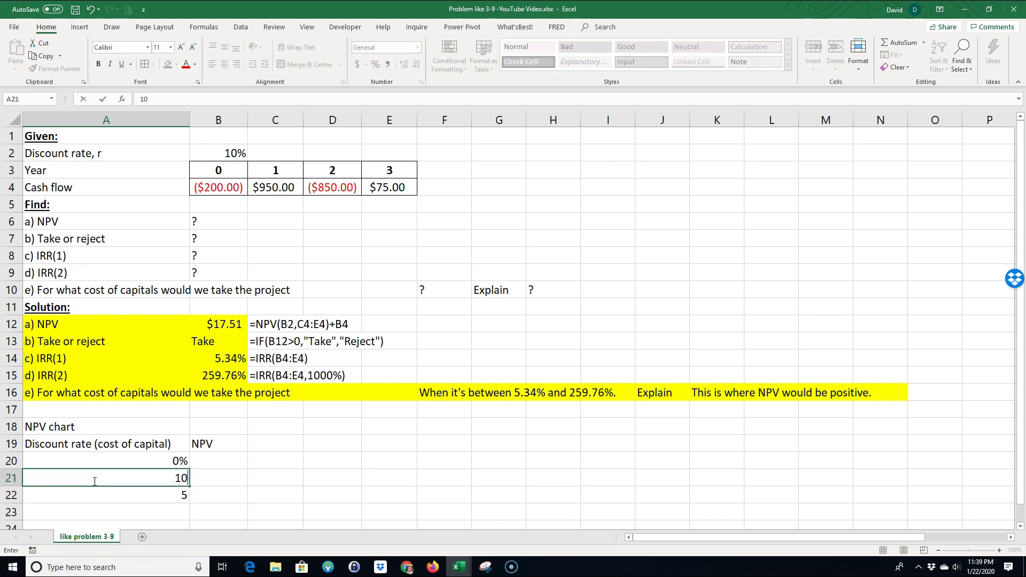
key(Return)
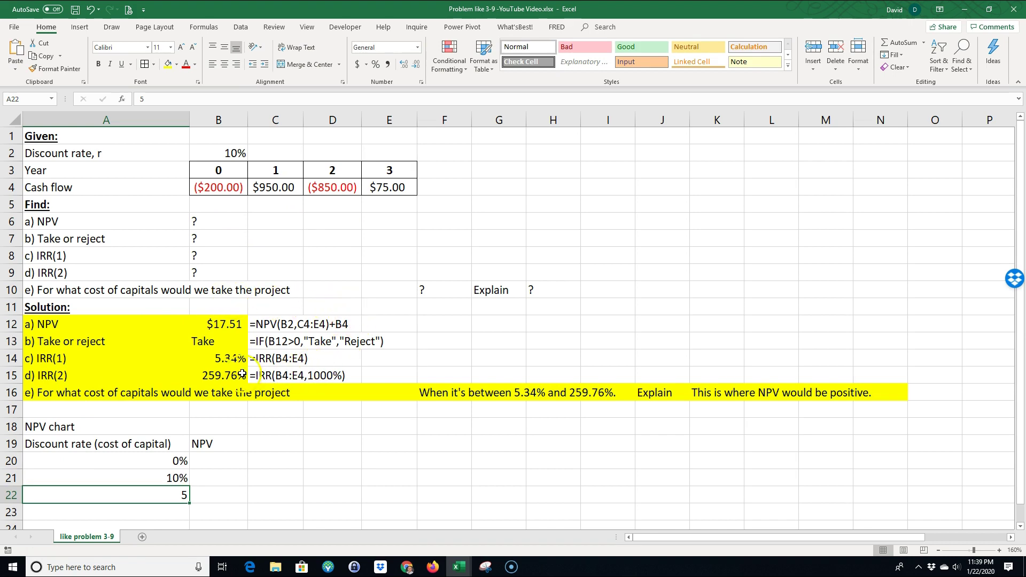
drag(179, 460, 177, 379)
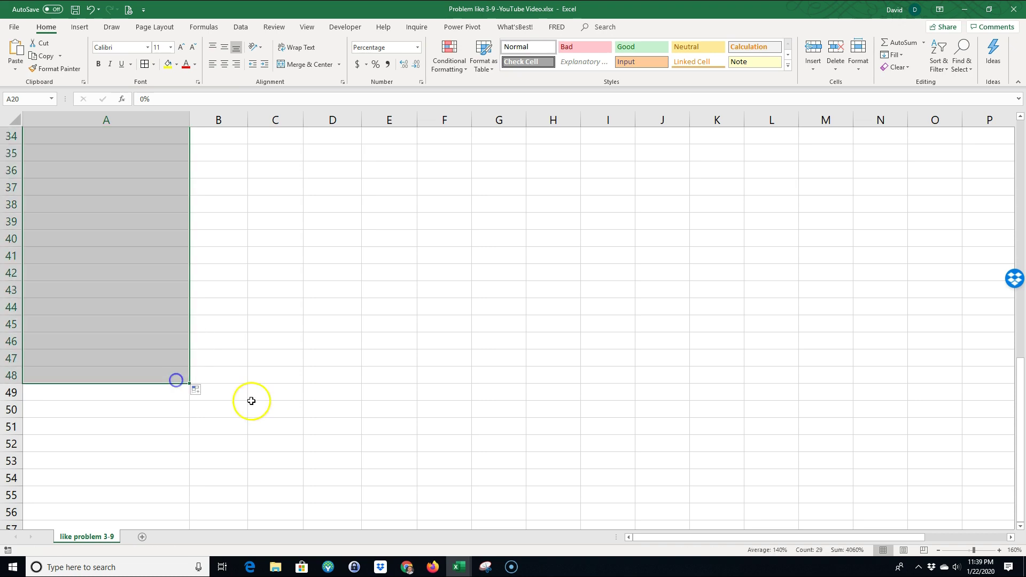
scroll(254, 409, up, 9)
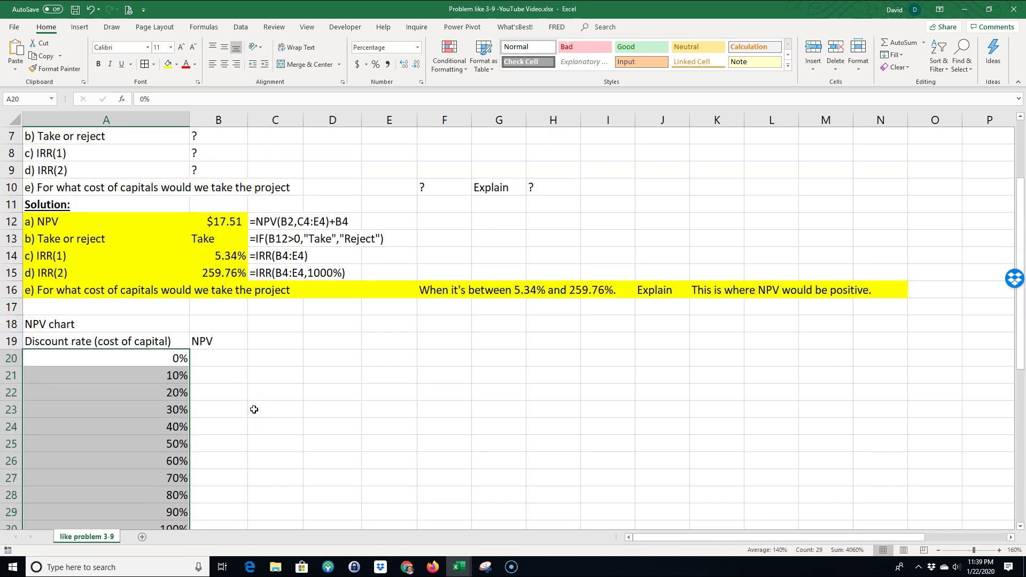
Start the NPV formula in B20 with the 0% rate in A20 and the absolute cash-flow range $C$4:$E$4.
click(204, 358)
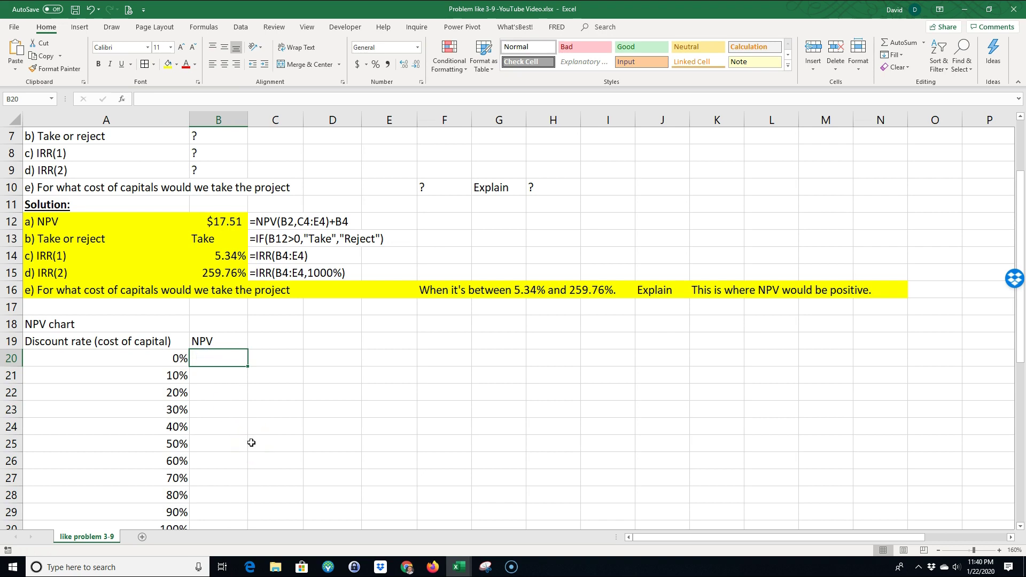
text(=npv()
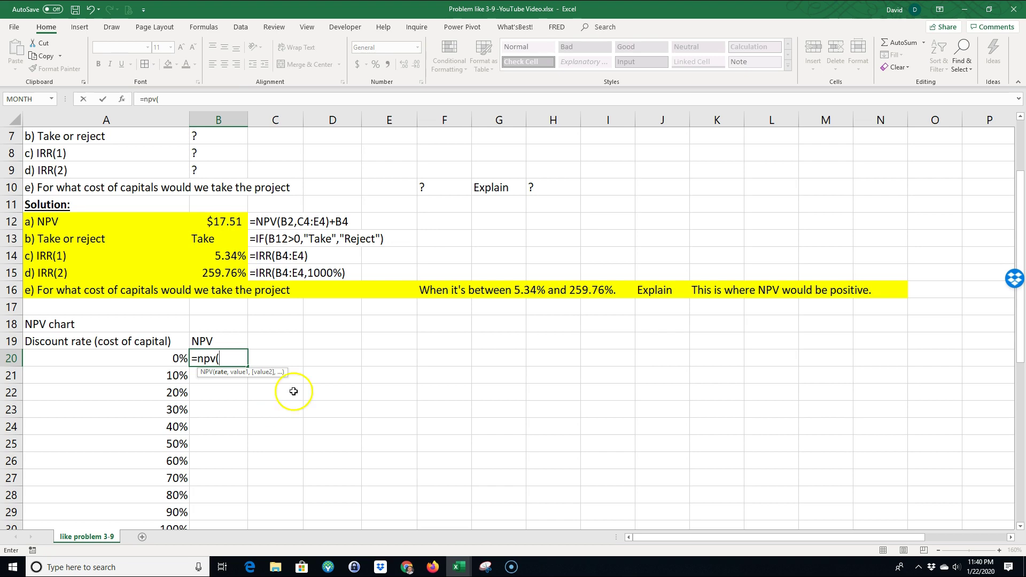
scroll(293, 392, up, 2)
scroll(229, 419, down, 1)
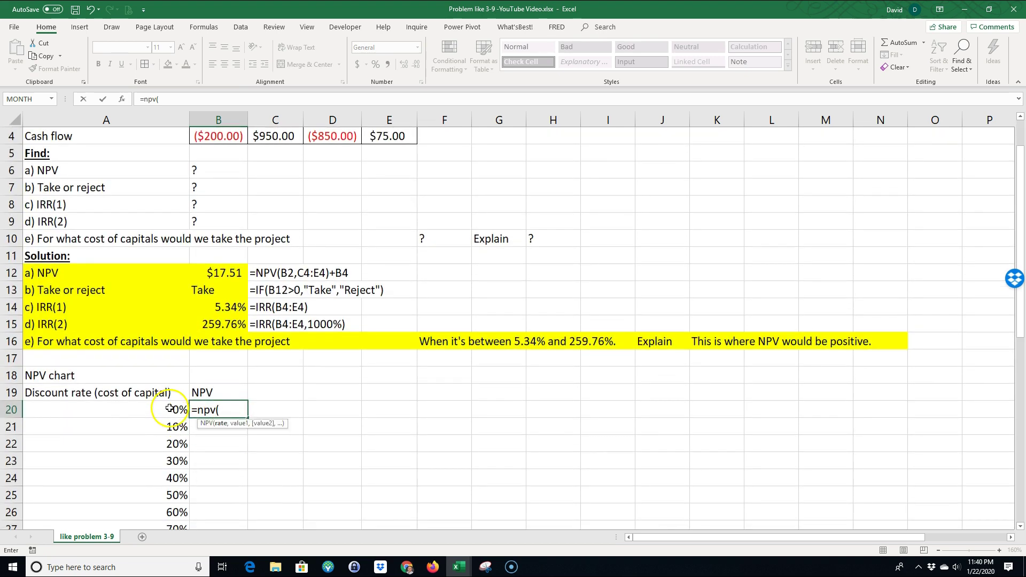
click(170, 409)
text(,)
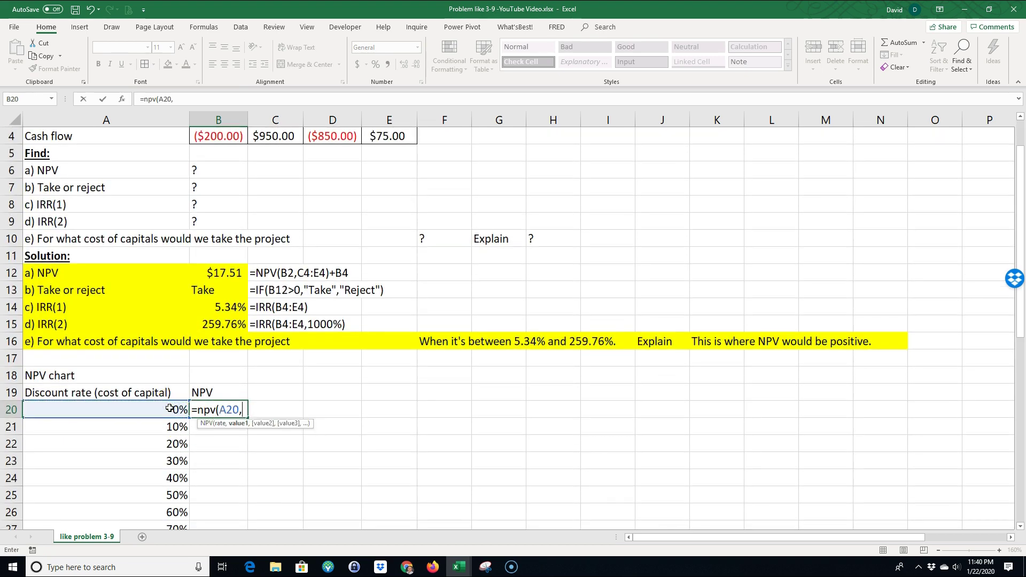
scroll(170, 409, up, 1)
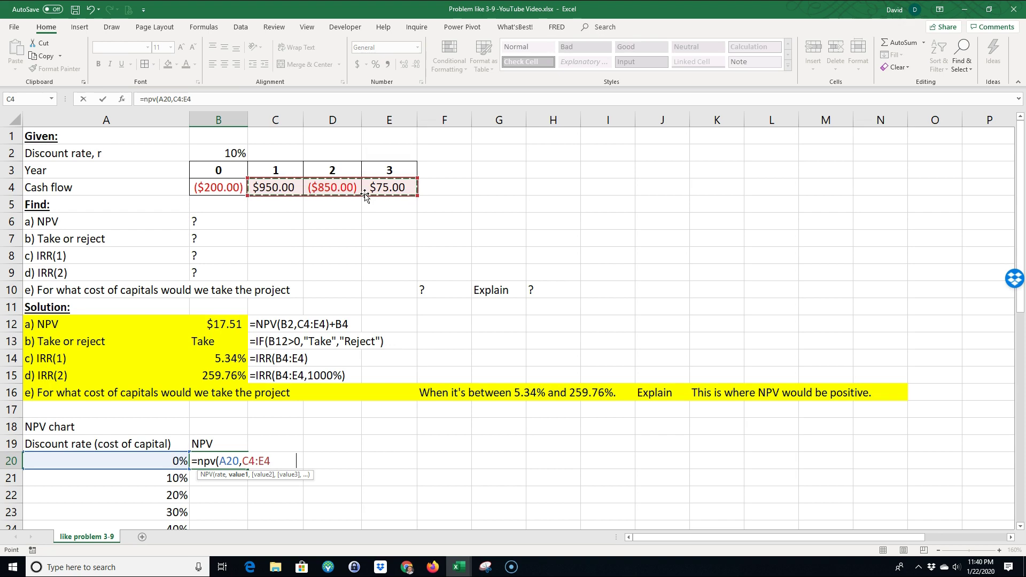
key(F4)
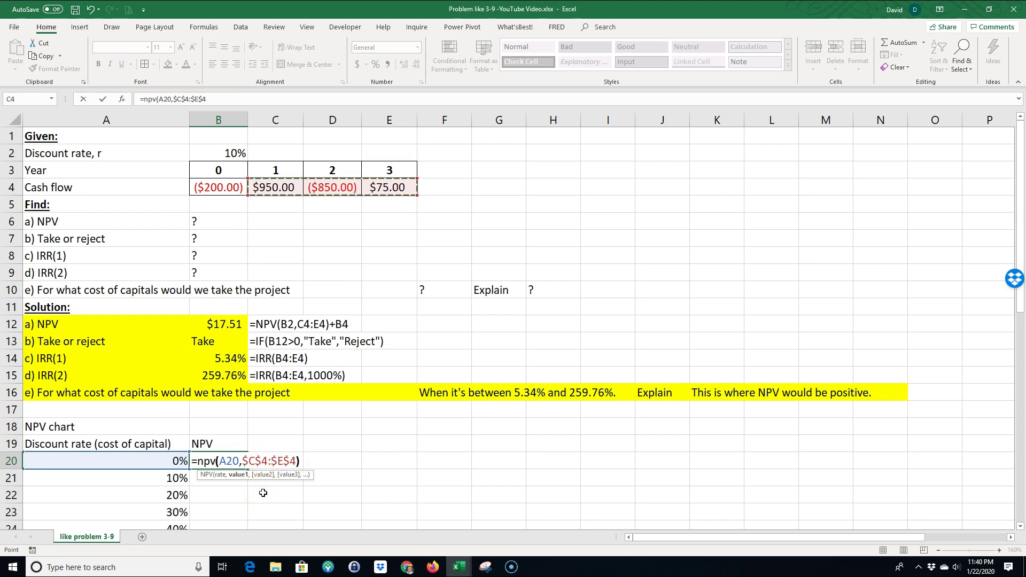
Add the year-0 cash flow $B$4 to complete =NPV(A20,$C$4:$E$4)+$B$4 and fill it down all rates.
text())
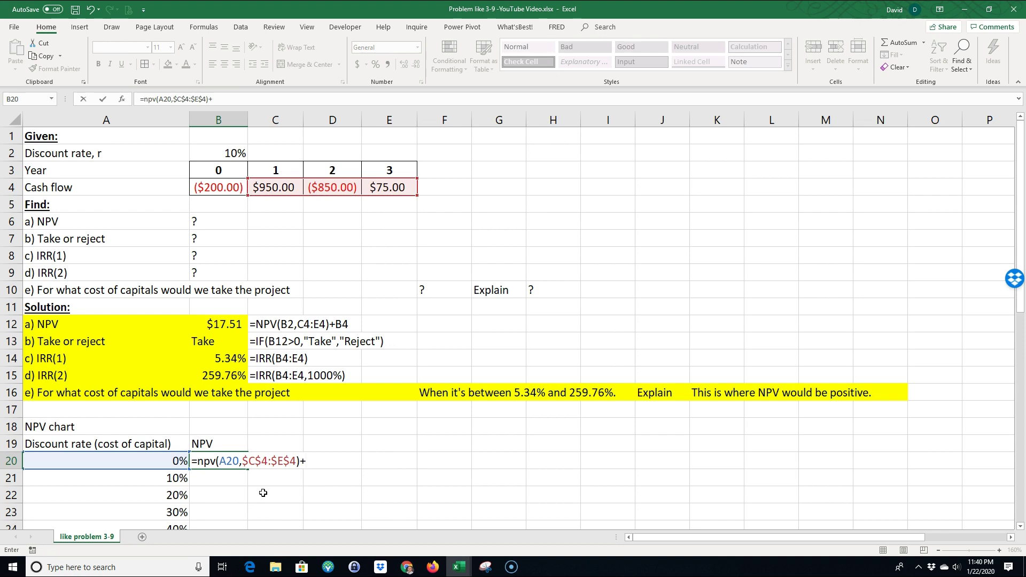
text(+)
click(217, 187)
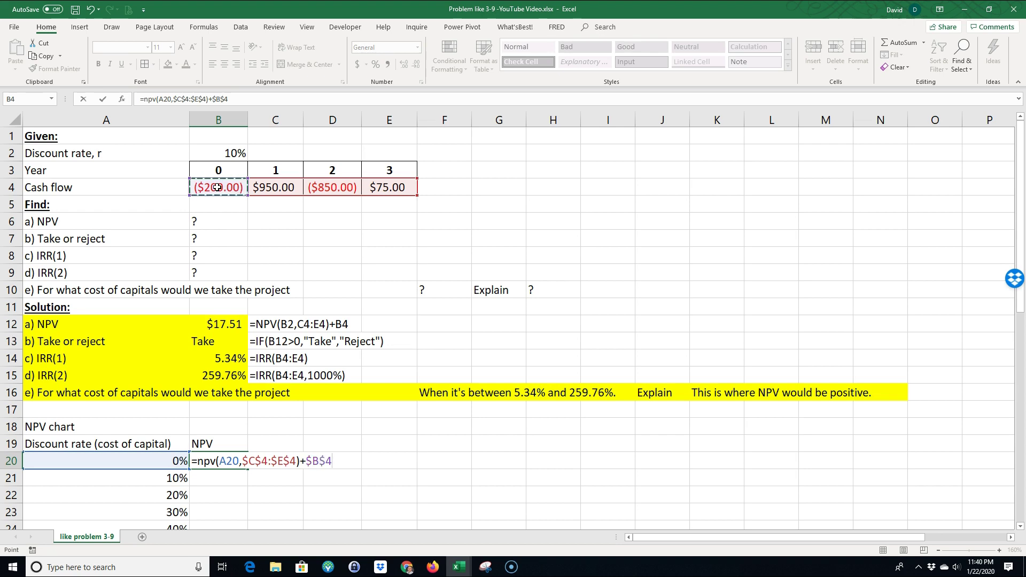
key(Return)
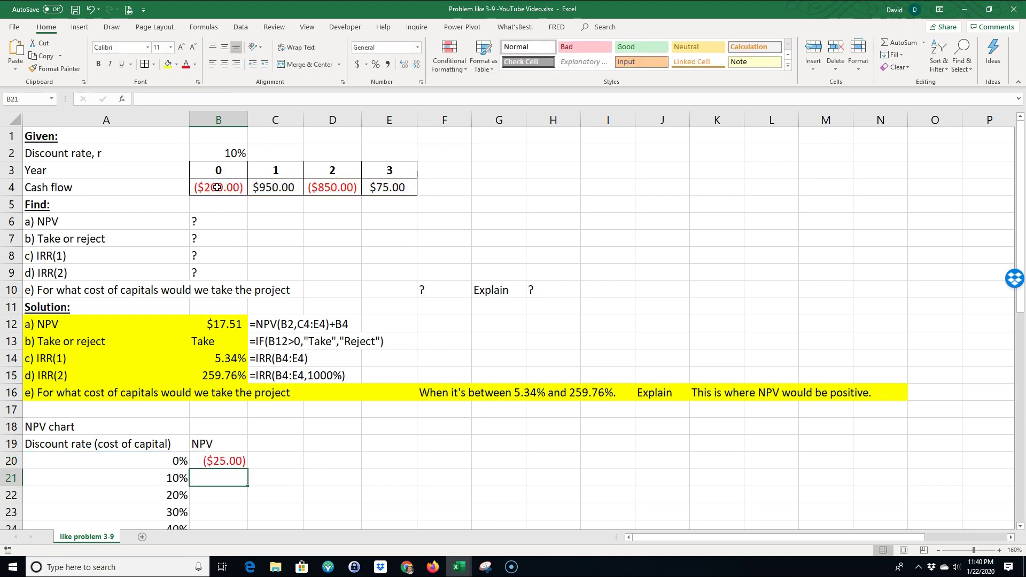
click(215, 465)
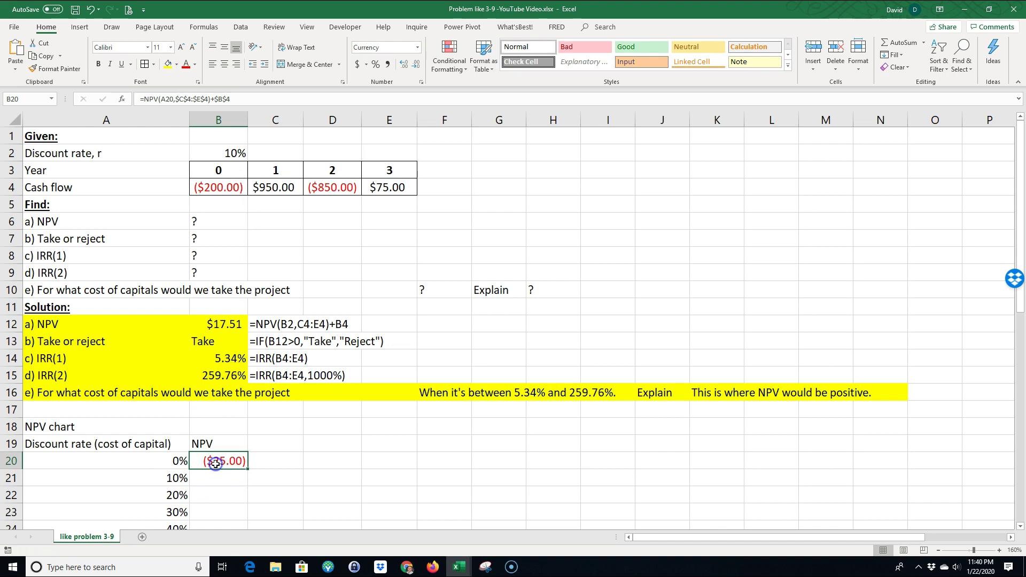
double_click(248, 470)
Enter =FORMULATEXT(B20) in C20 and fill it down beside every NPV result.
click(277, 463)
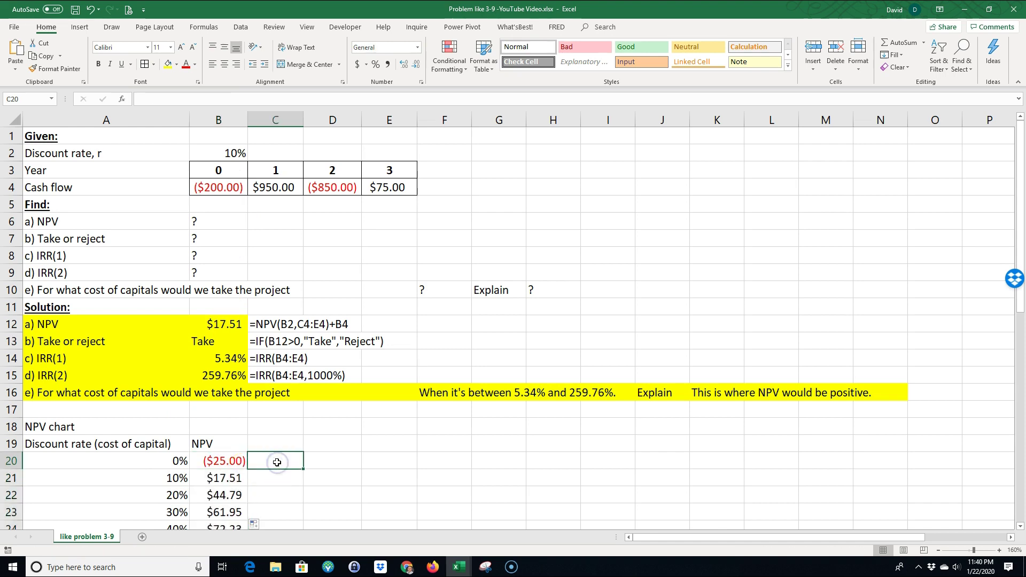
text(=form)
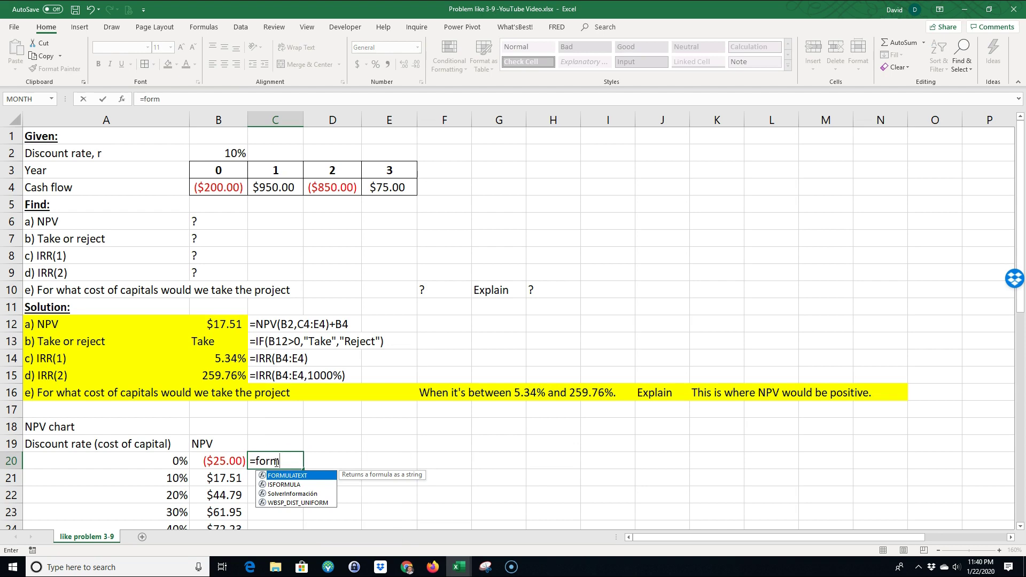
key(Tab)
click(233, 464)
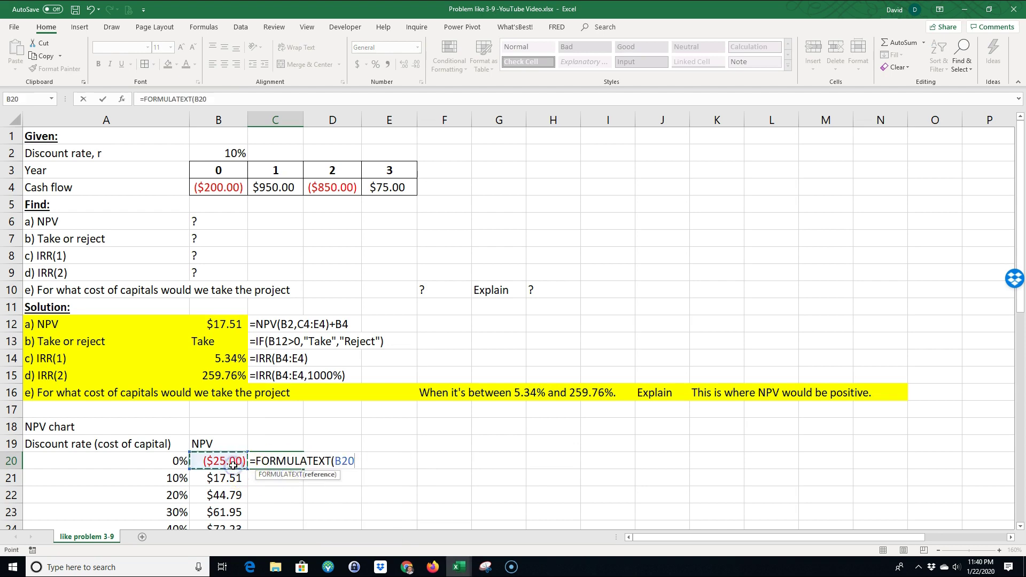
key(Return)
click(275, 461)
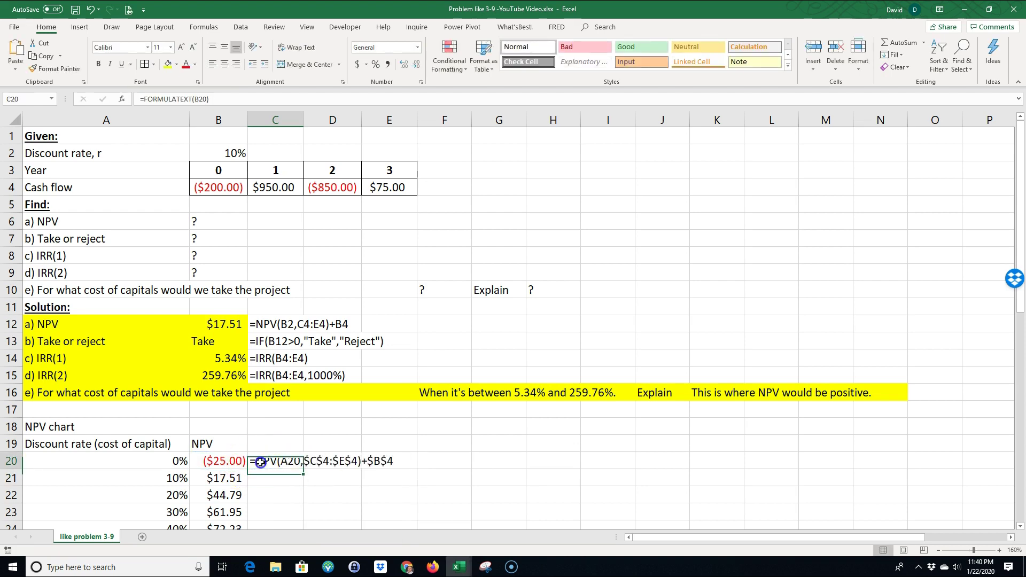
double_click(303, 469)
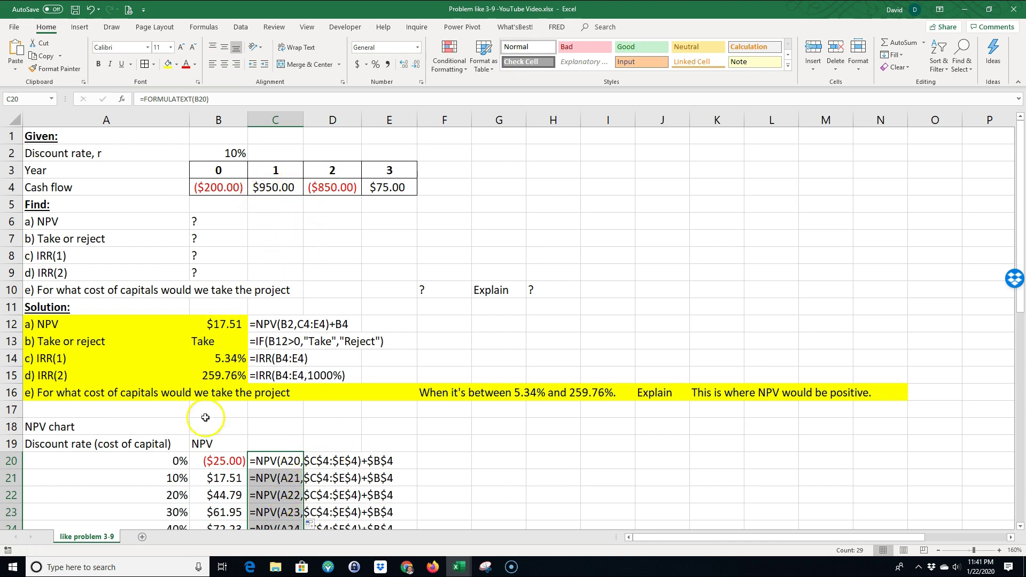
double_click(230, 460)
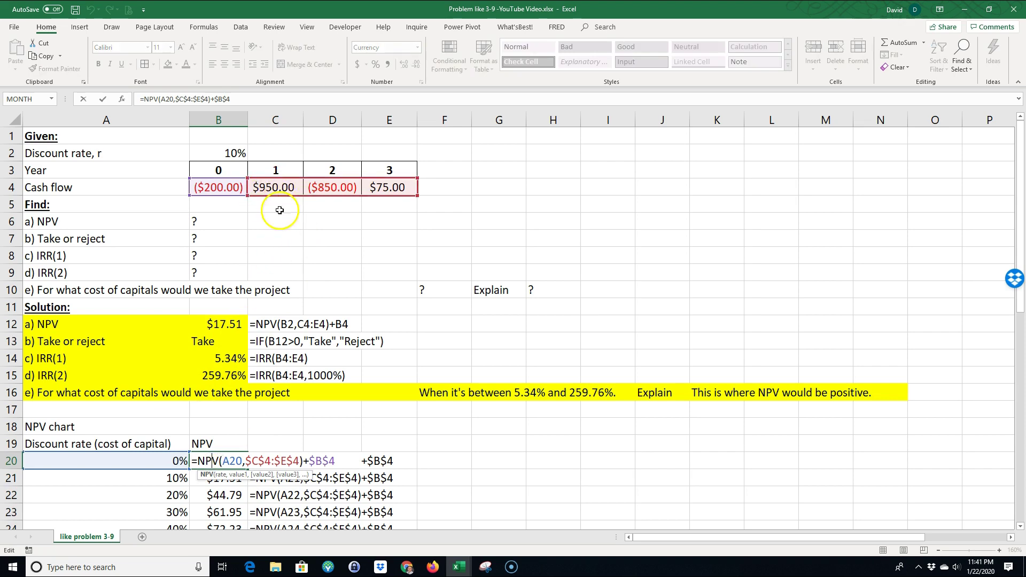
Select the discount rates and their NPVs in A20:B48.
key(Escape)
scroll(484, 442, down, 3)
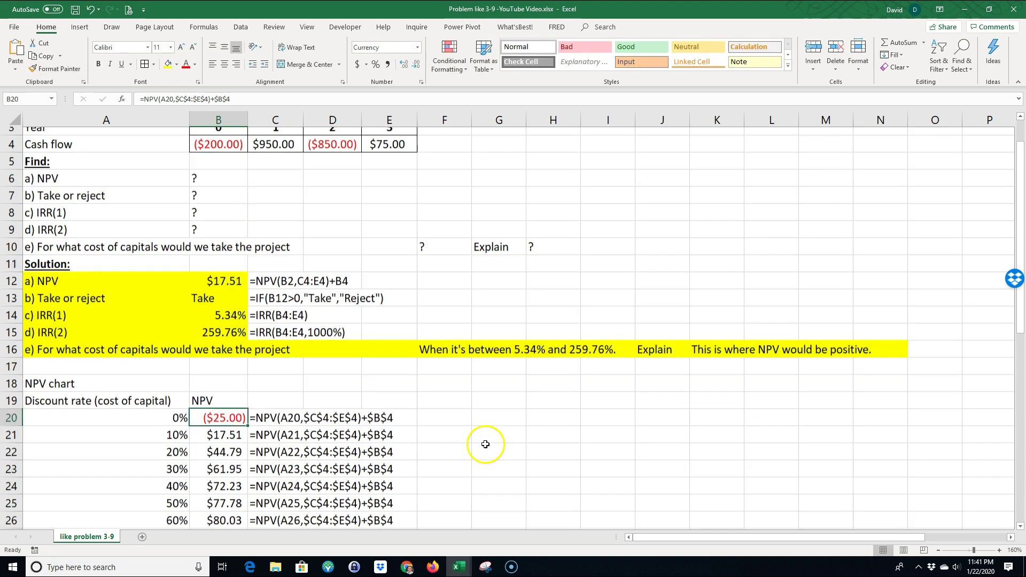
scroll(484, 441, up, 3)
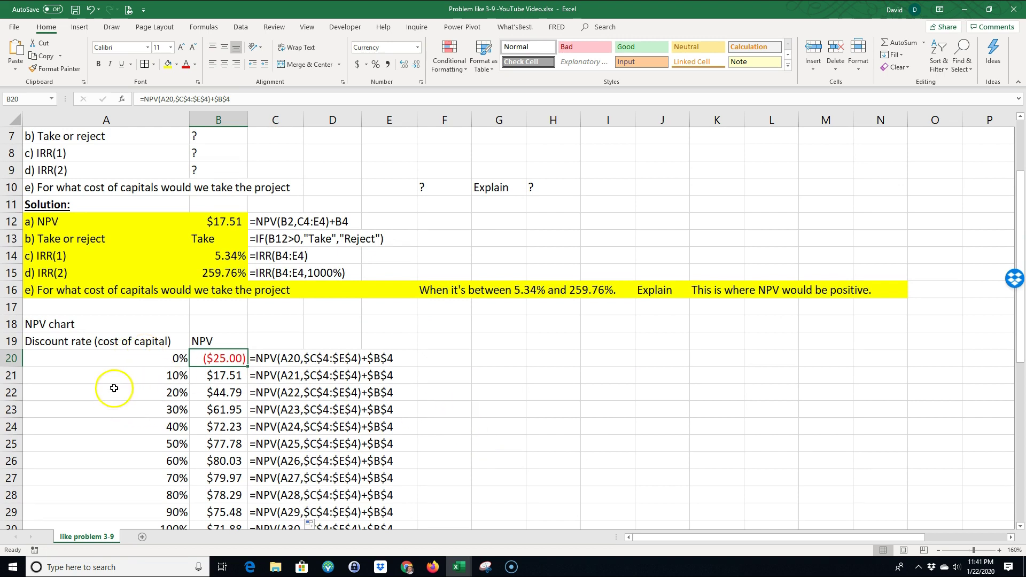
drag(160, 358, 190, 489)
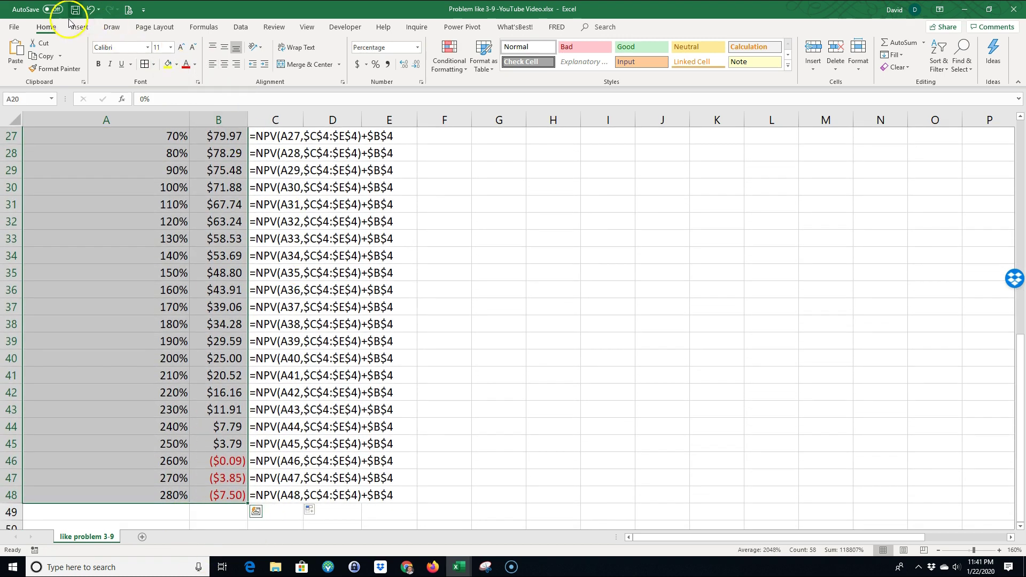
scroll(474, 214, up, 5)
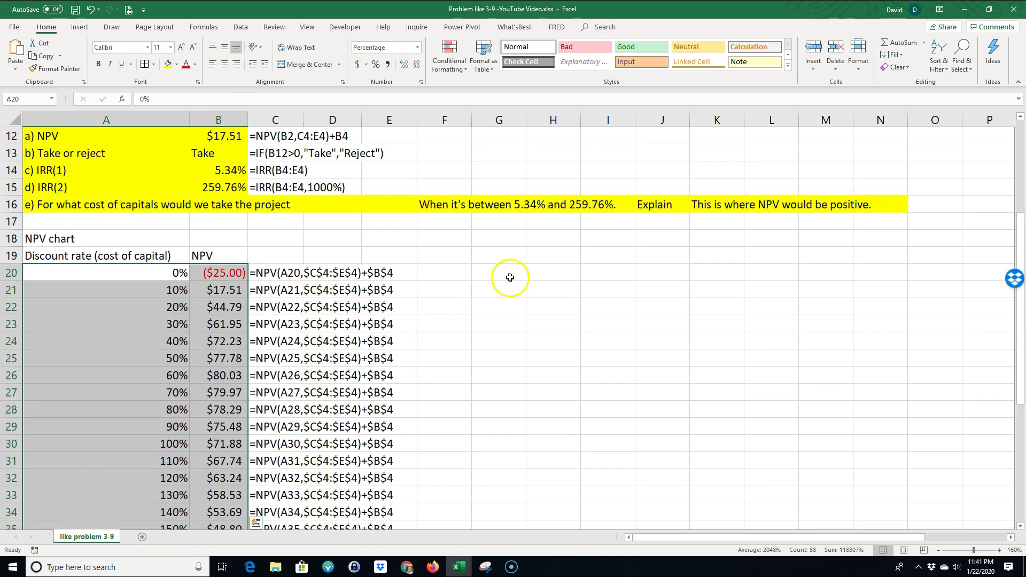
Insert a Scatter with Smooth Lines and Markers chart right of the table and delete its title.
click(86, 29)
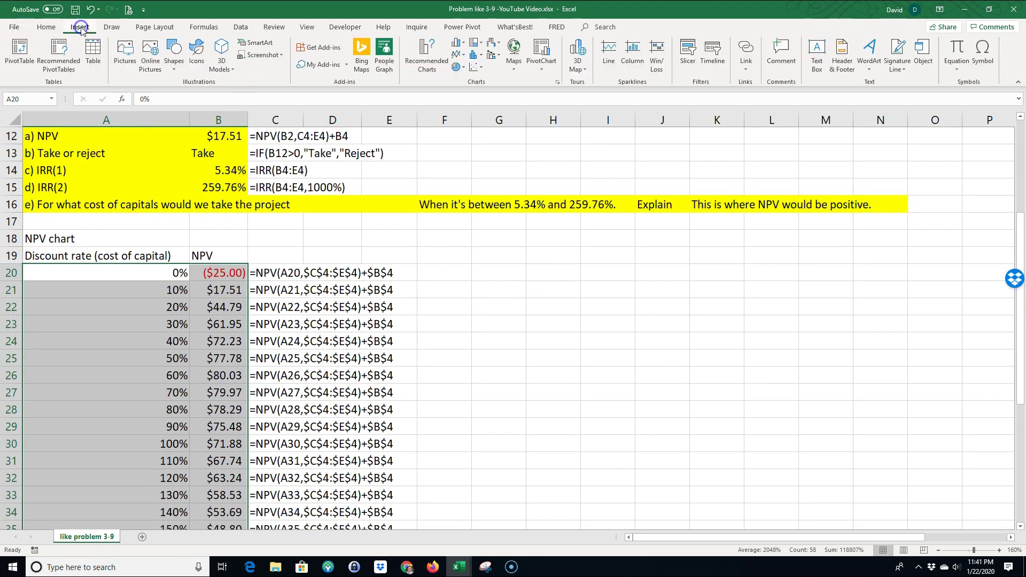
click(481, 68)
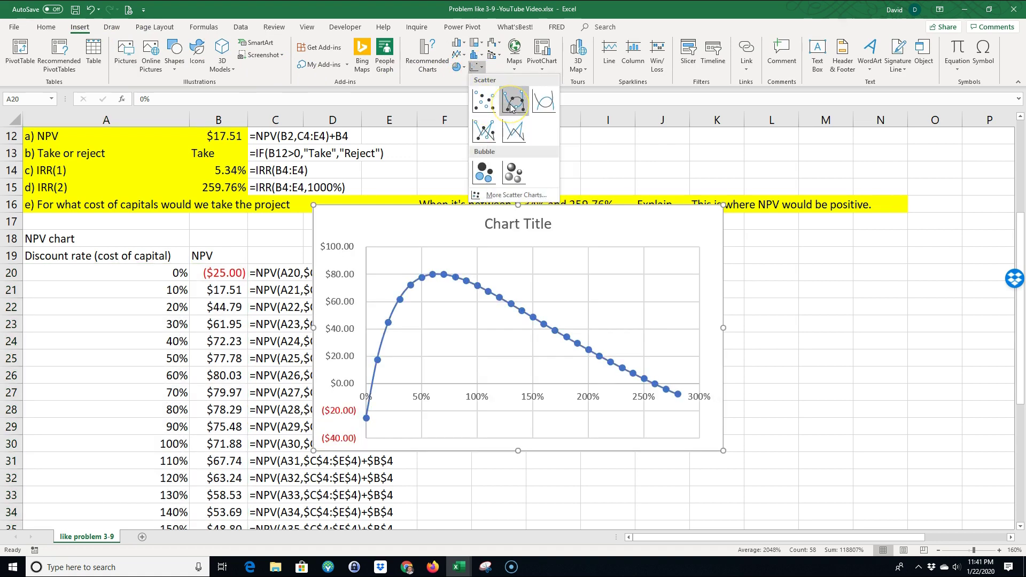
click(512, 106)
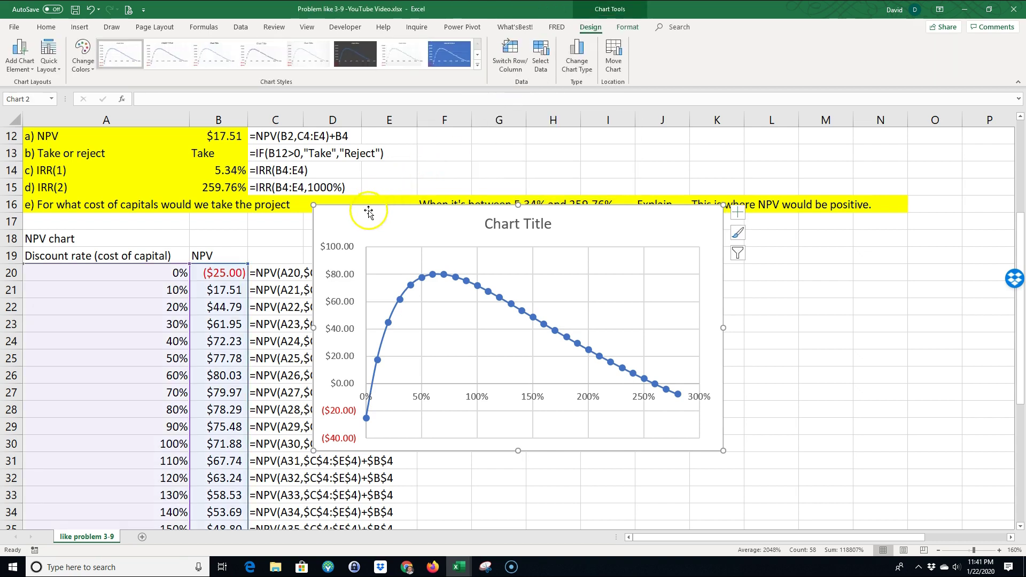
drag(369, 213, 510, 265)
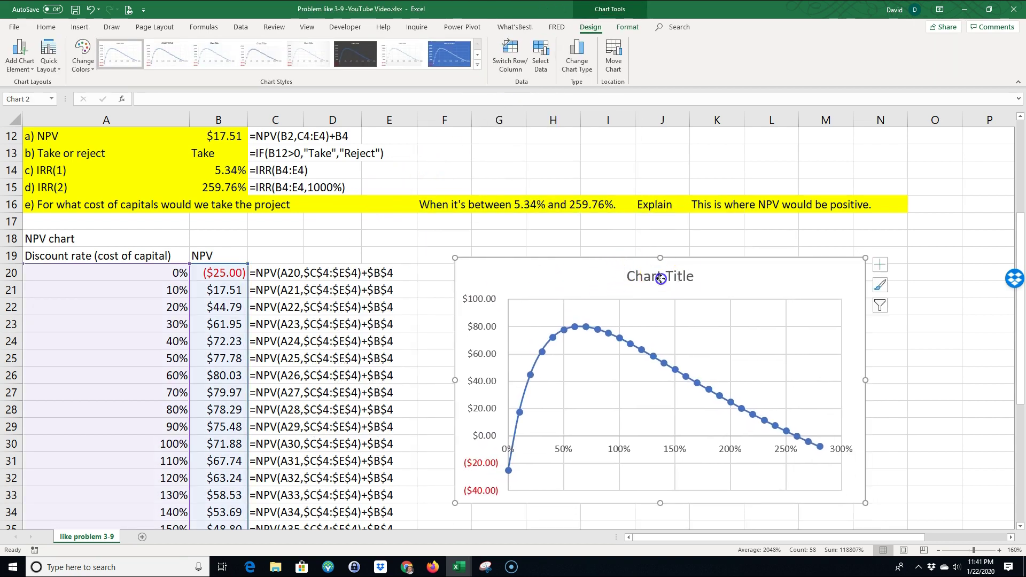
key(Delete)
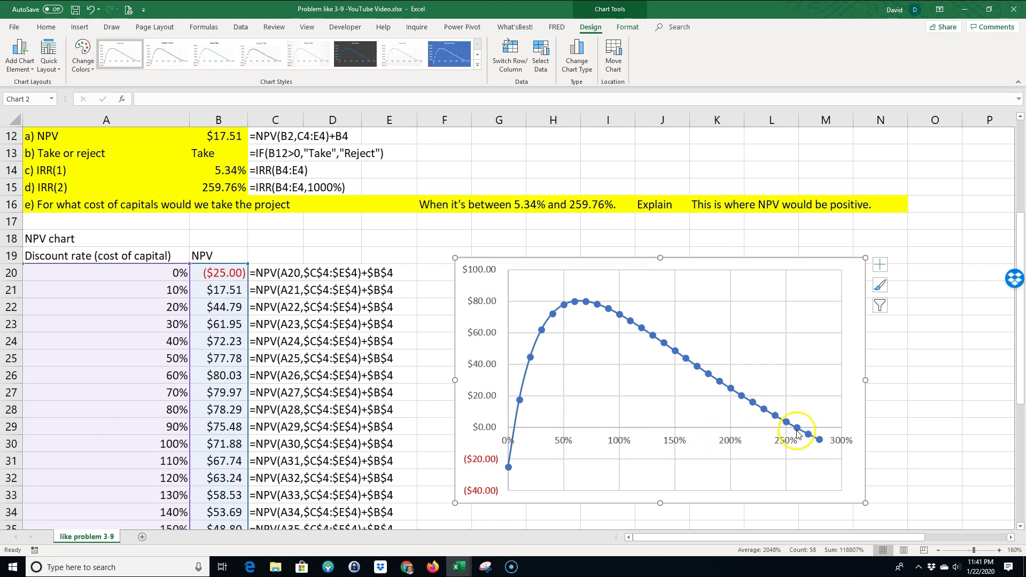
click(133, 397)
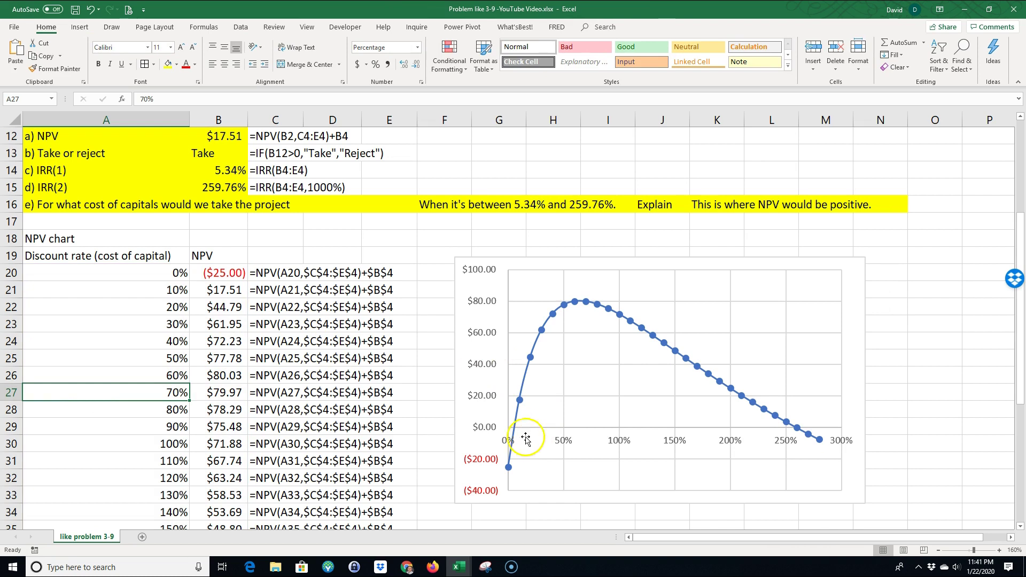
Replace the 10% rate in A21 with =B14, linking it to the 5.34% IRR.
mouse_move(516, 433)
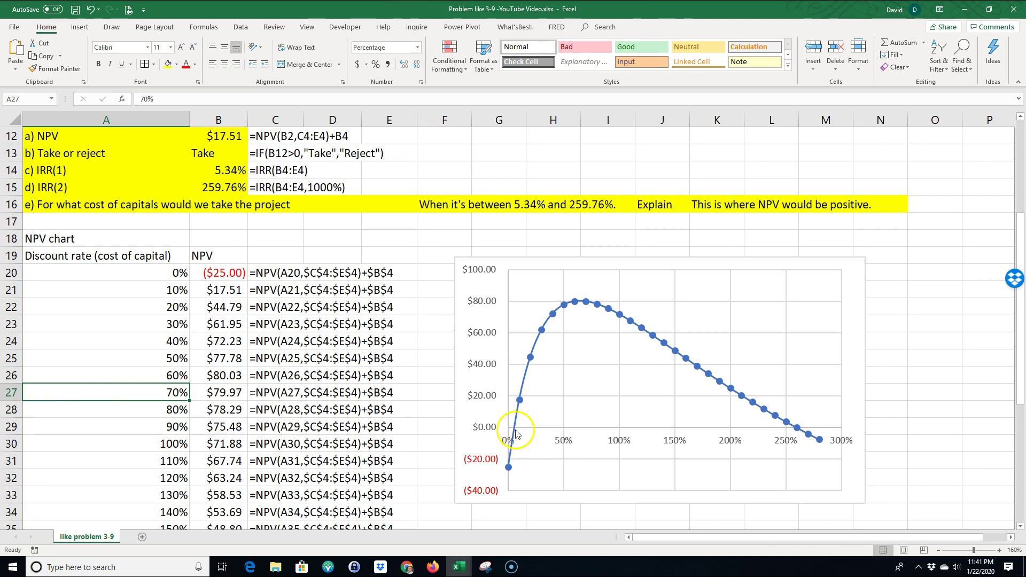
click(226, 169)
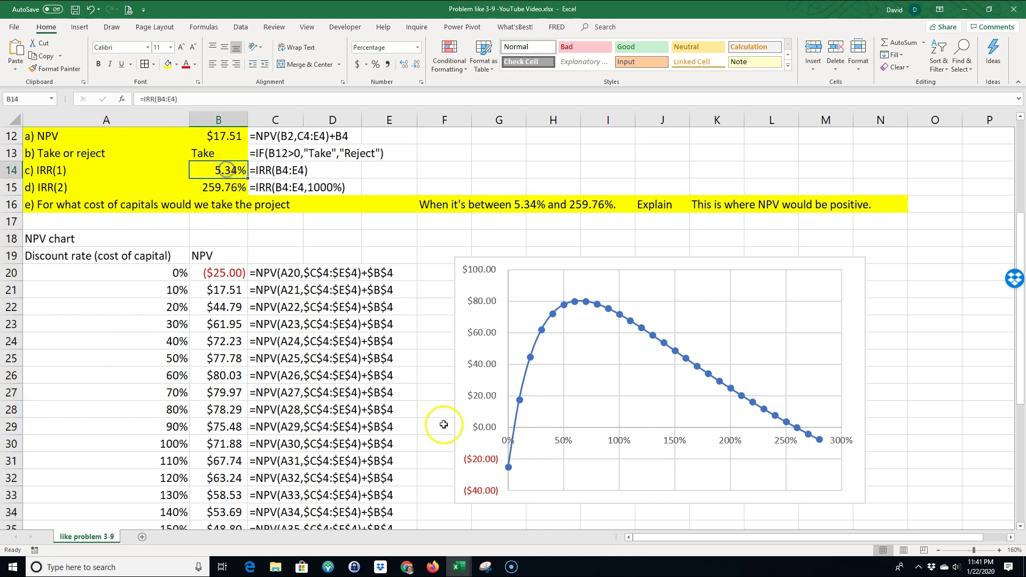
click(162, 292)
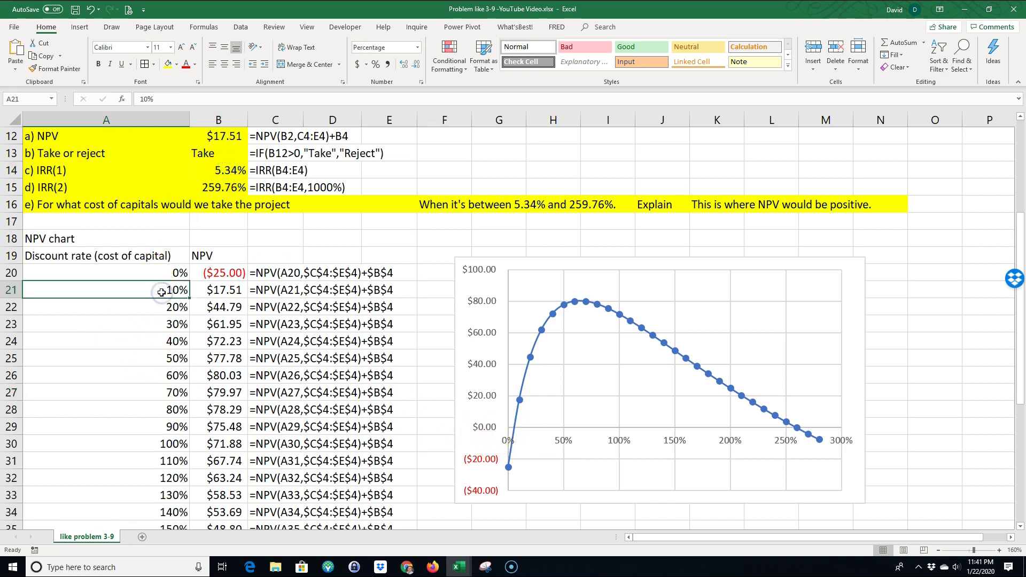
text(=)
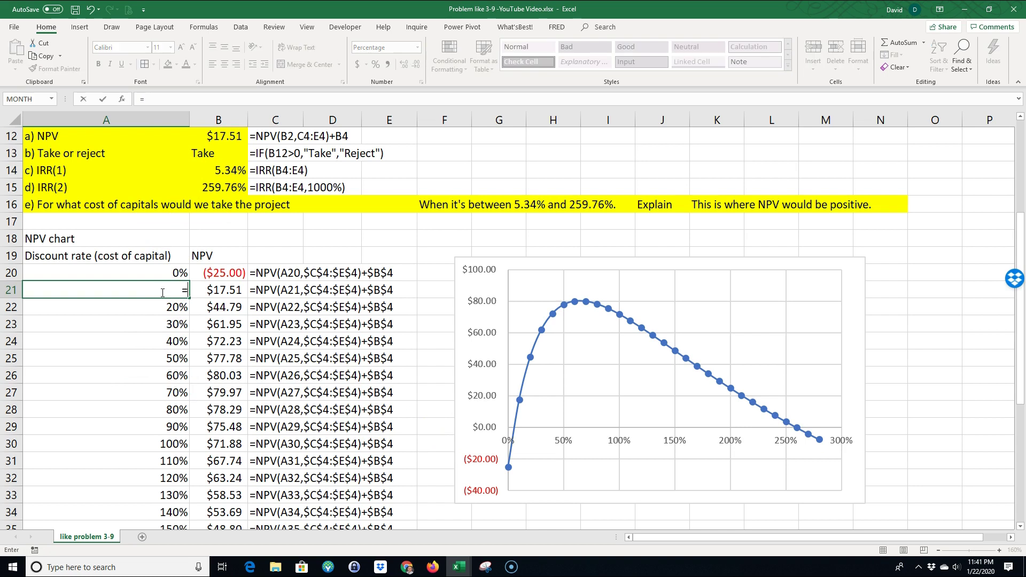
click(221, 171)
key(Return)
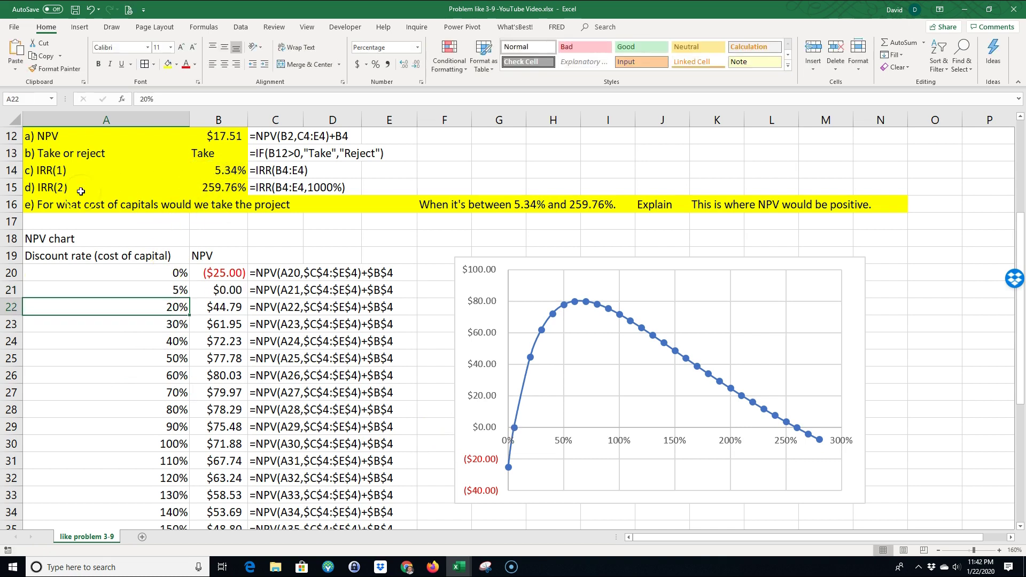
click(154, 289)
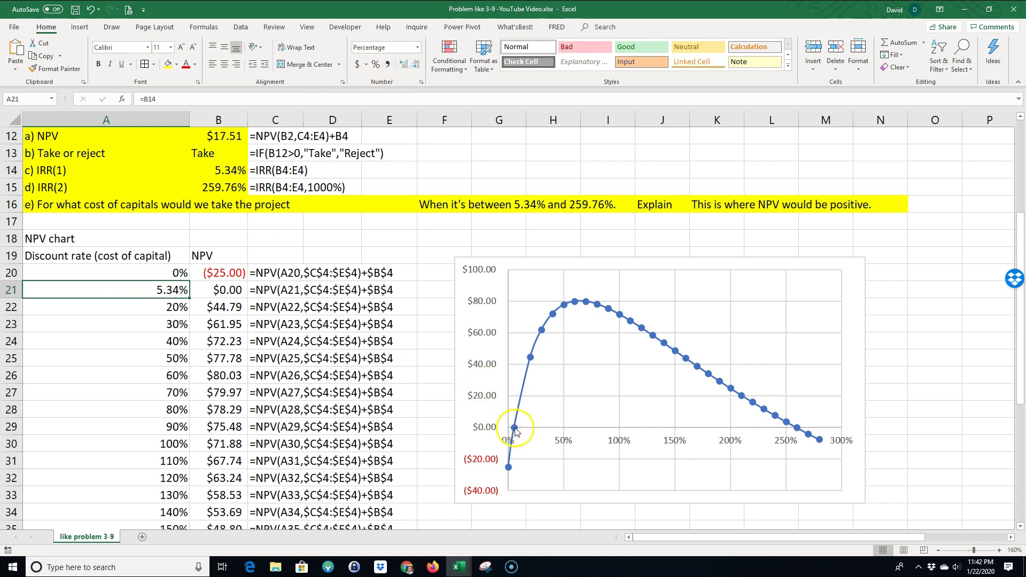
Replace the 260% rate in A46 with =B15 and show two more decimals so it reads 259.76%.
mouse_move(515, 428)
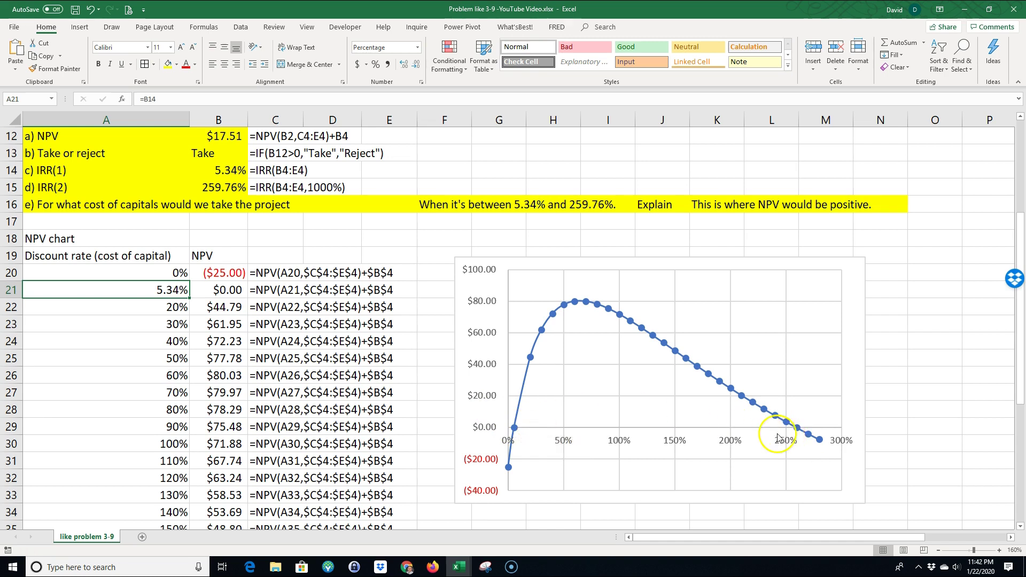
scroll(204, 209, down, 1)
scroll(204, 210, down, 5)
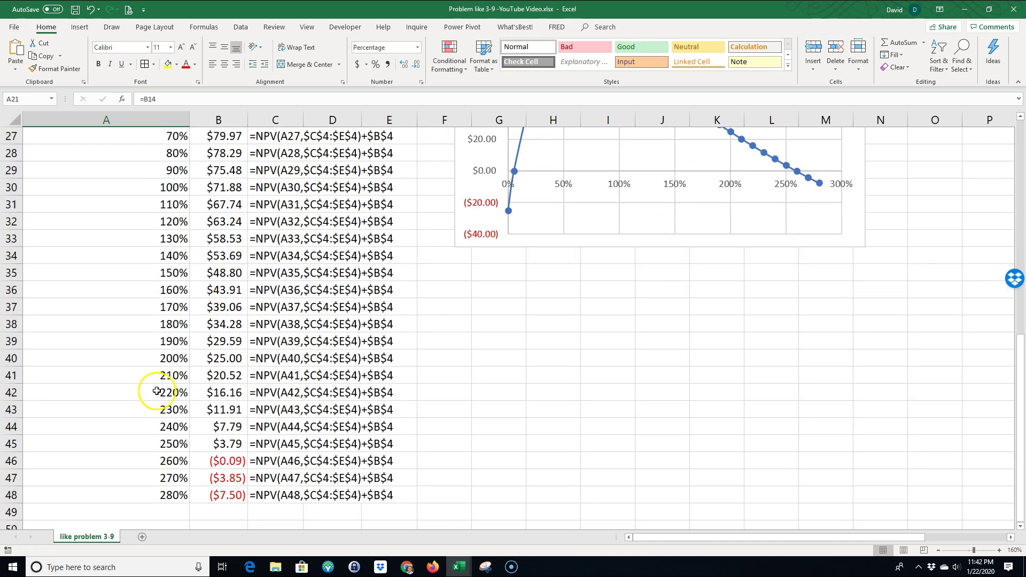
click(163, 460)
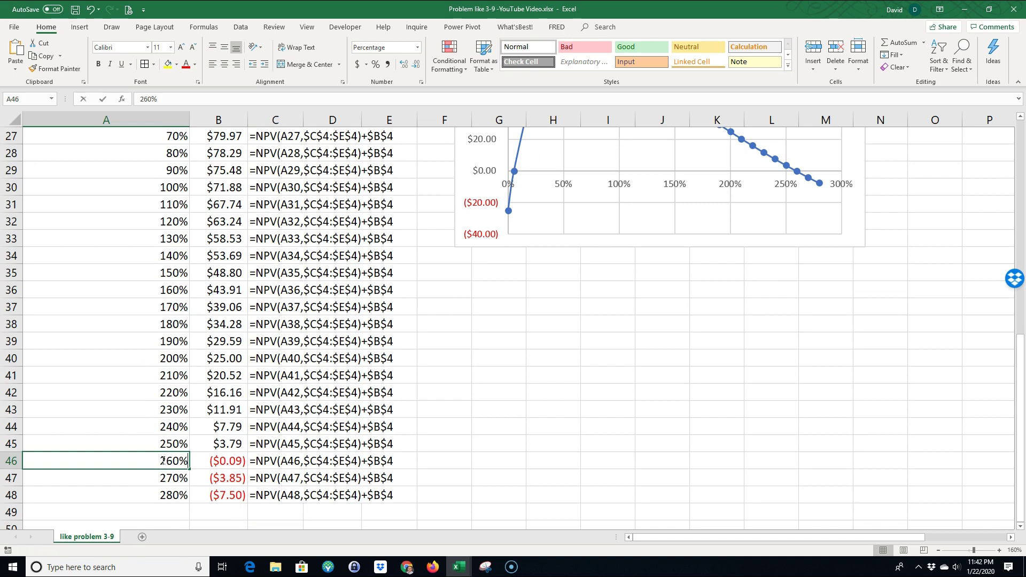
text(=)
scroll(218, 263, up, 5)
click(218, 186)
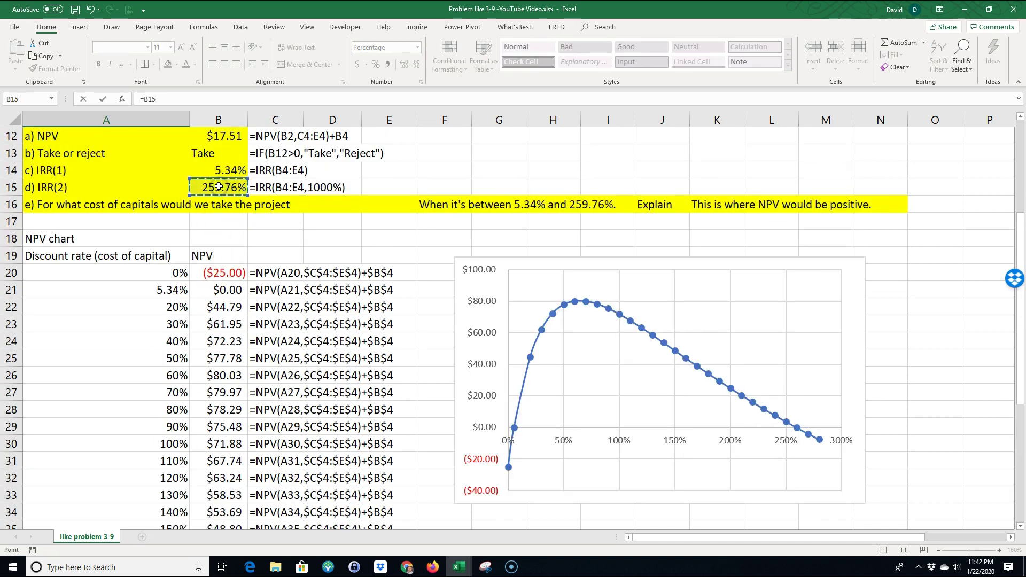
key(Return)
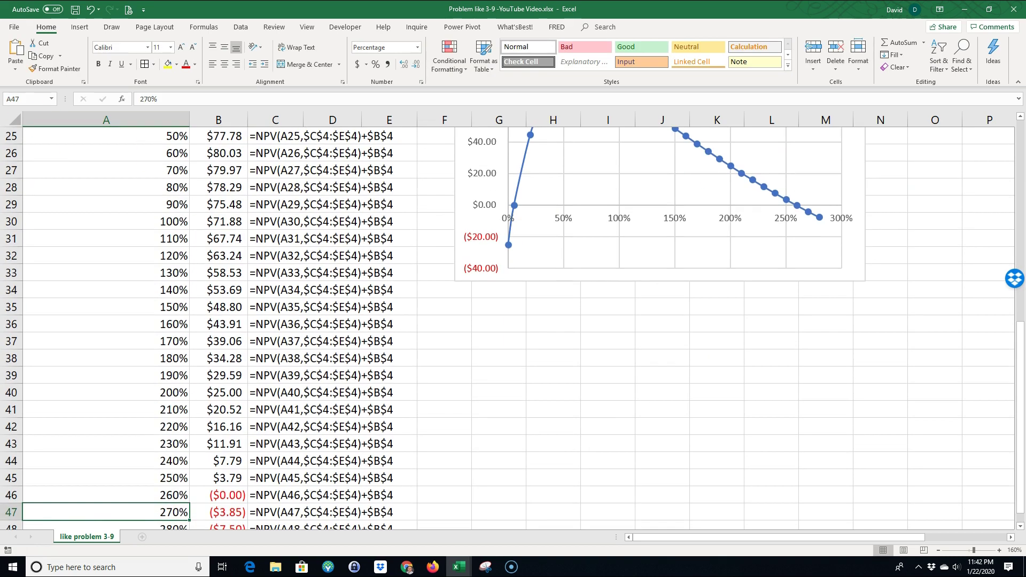
click(160, 495)
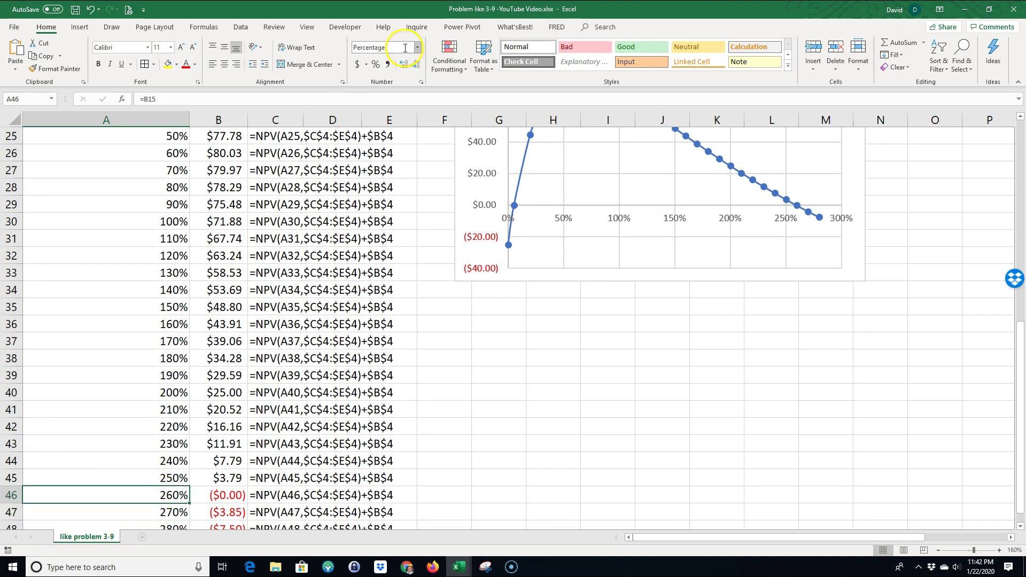
click(404, 63)
click(404, 63)
click(477, 390)
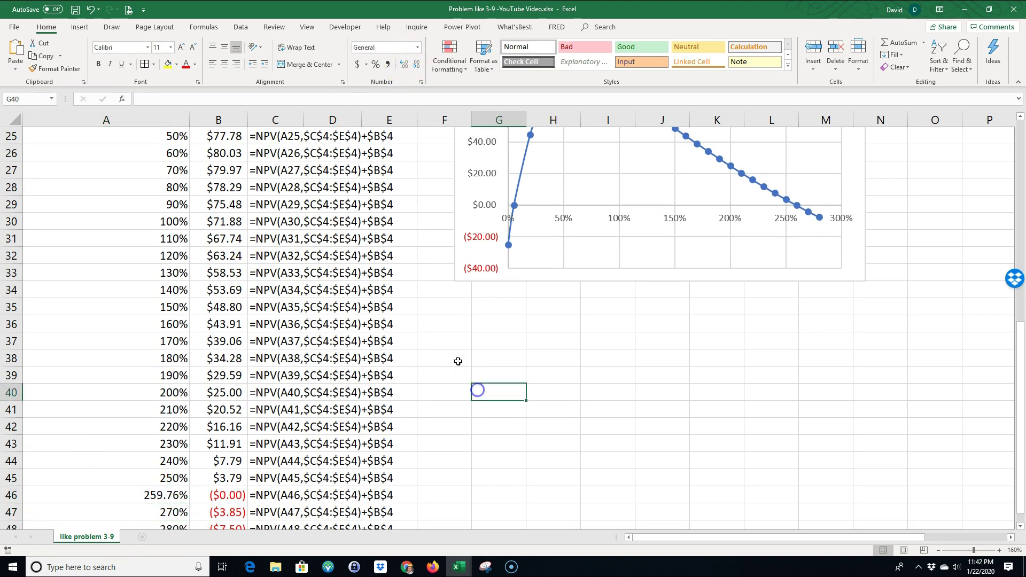
scroll(429, 321, up, 3)
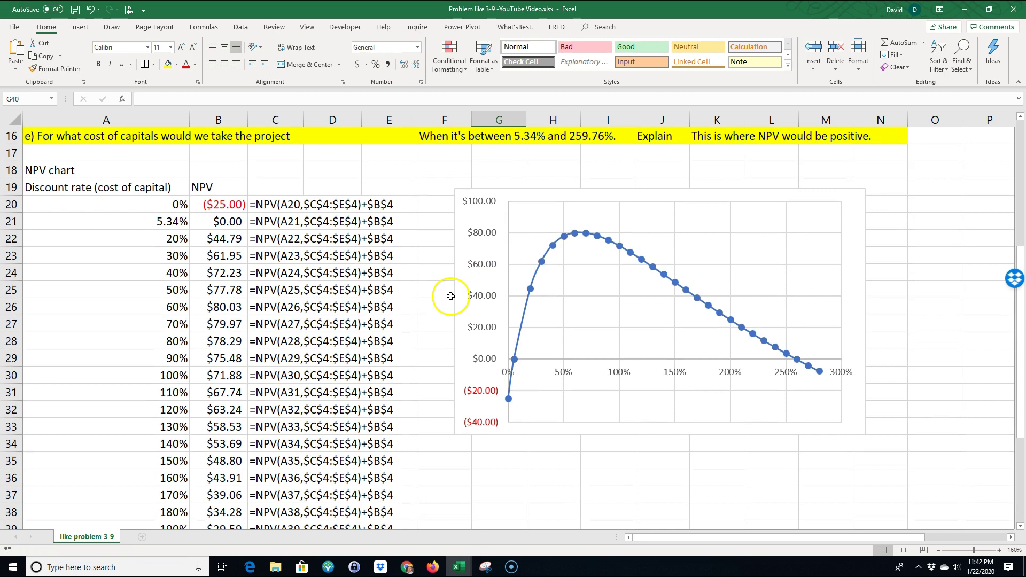
Add a data callout "5.34%, $0.00" to the first zero crossing and move it above the curve.
click(514, 361)
right_click(515, 362)
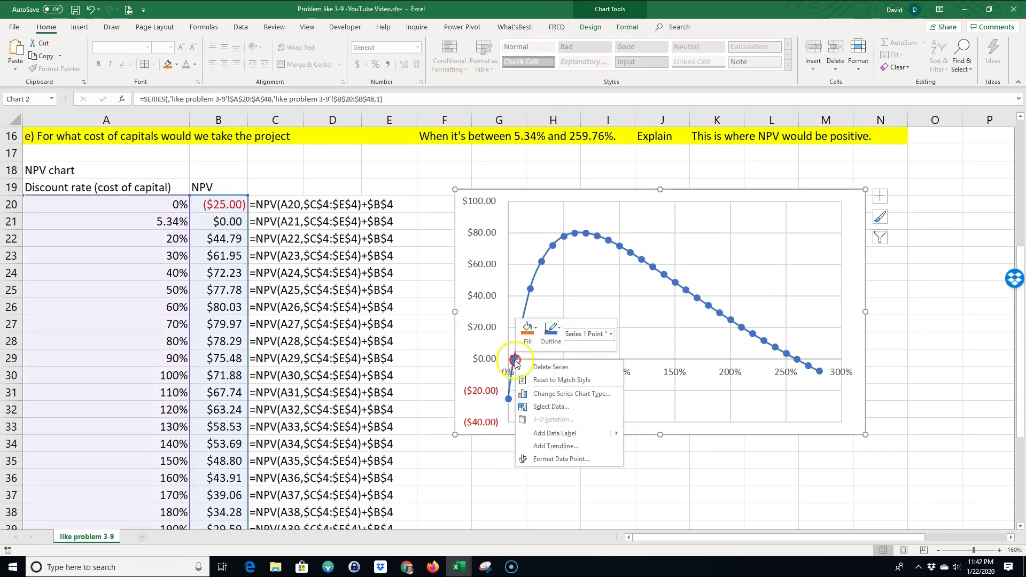
click(617, 432)
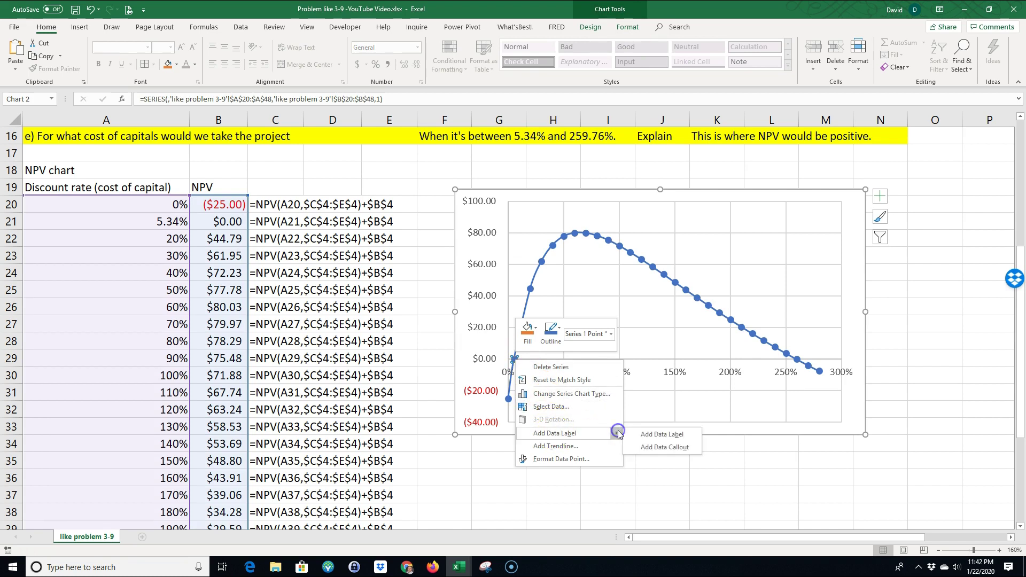
click(648, 448)
click(571, 359)
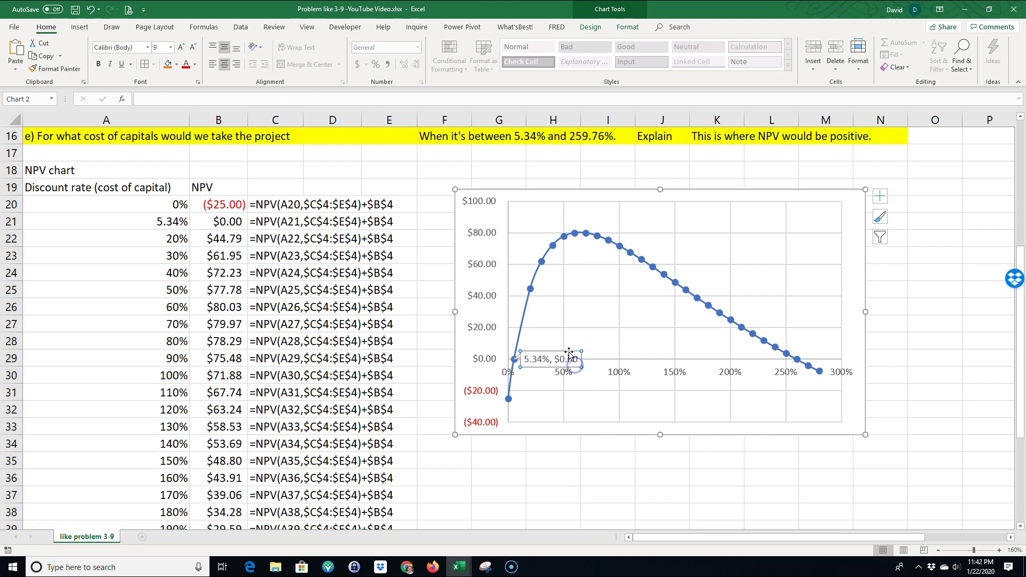
drag(569, 350, 586, 316)
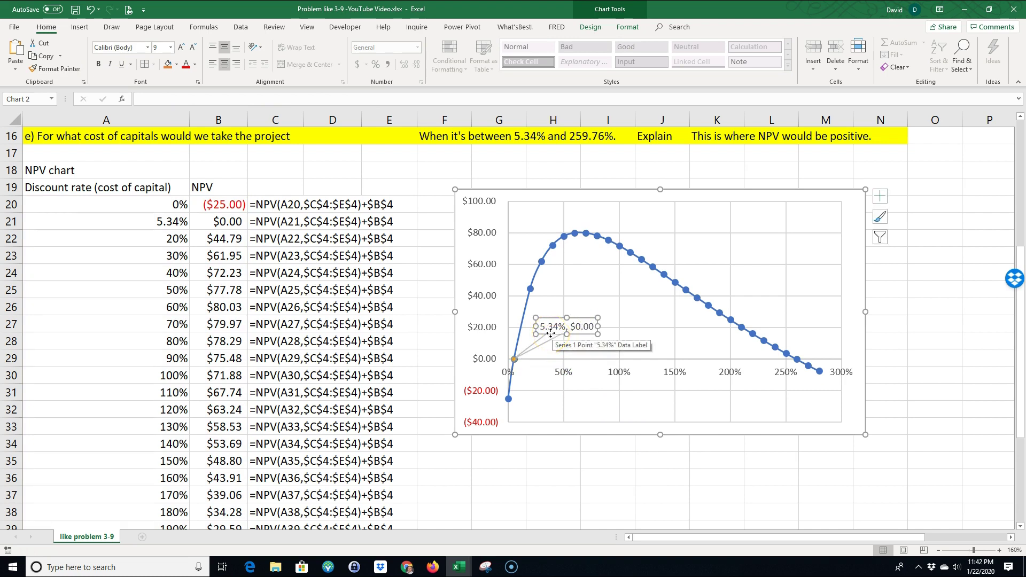
click(577, 336)
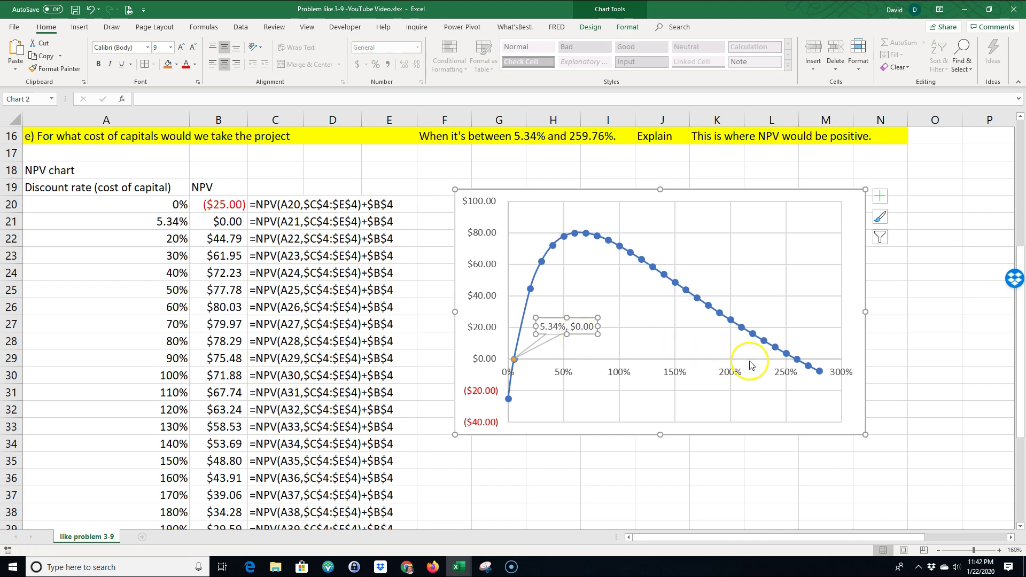
Add a data callout "259.76%, ($0.00)" to the second zero crossing and move it above the curve.
click(798, 360)
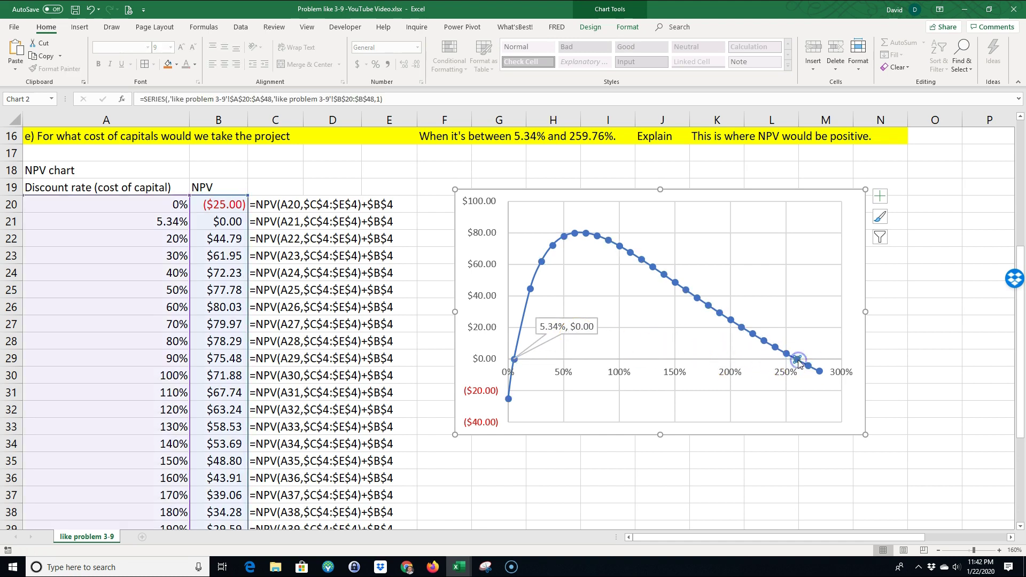
right_click(798, 361)
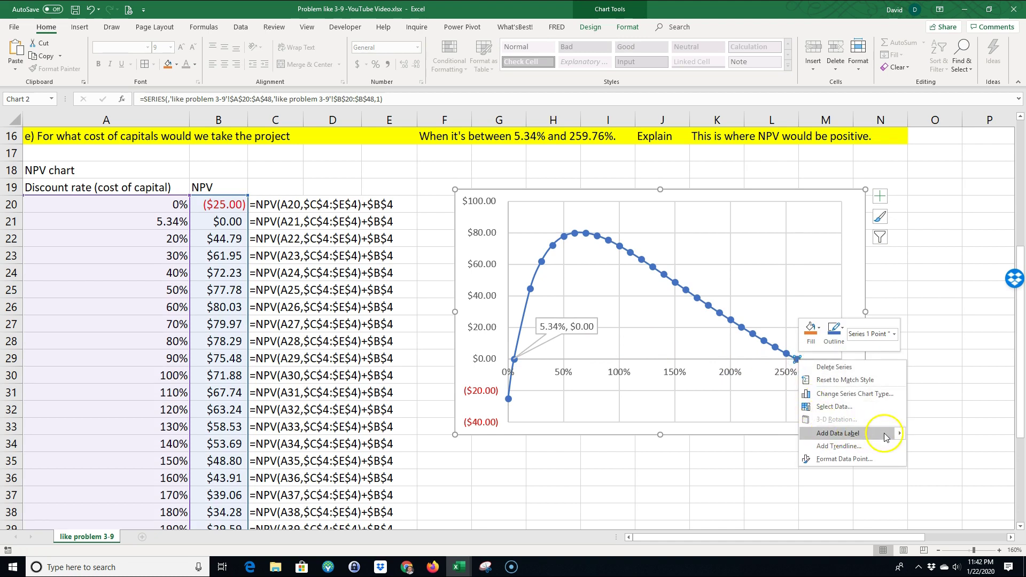
mouse_move(903, 431)
click(948, 447)
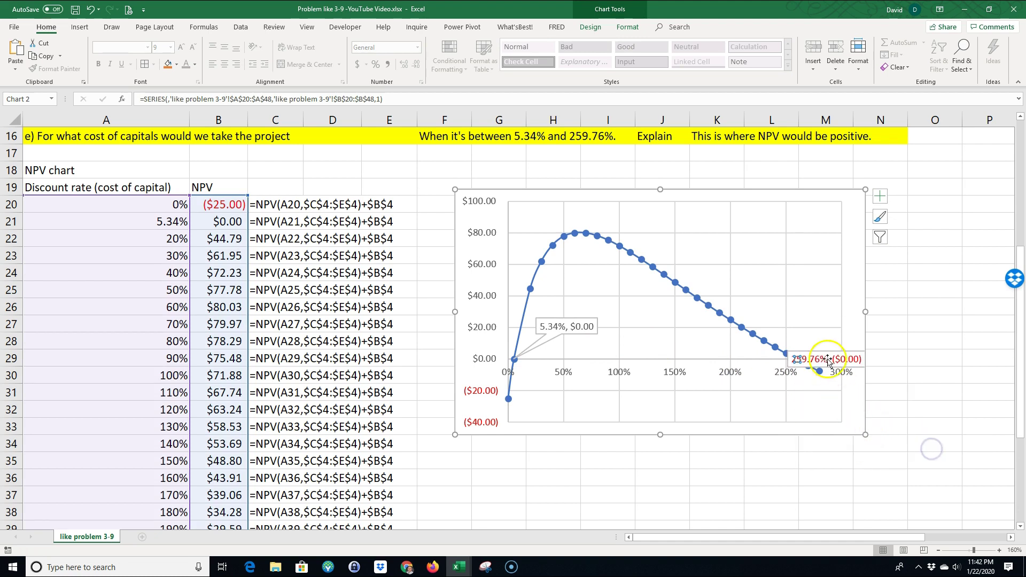
click(828, 359)
drag(830, 352, 799, 302)
click(770, 396)
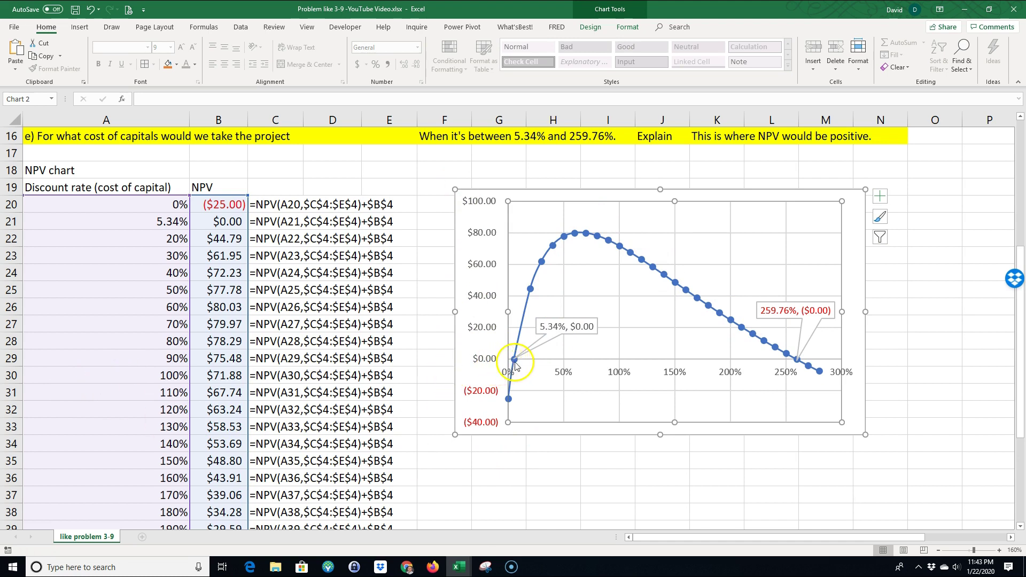
mouse_move(514, 364)
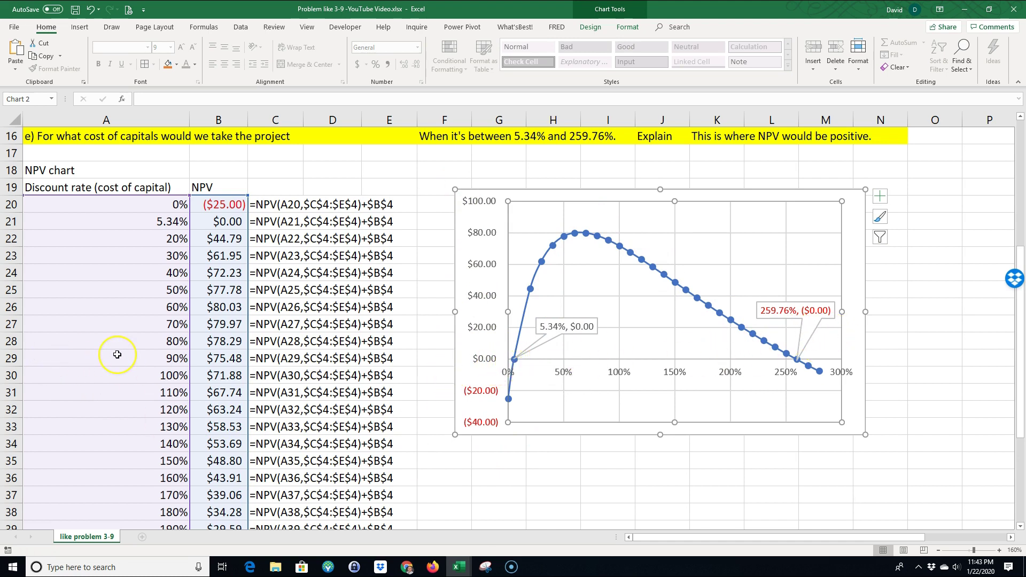
scroll(120, 342, up, 5)
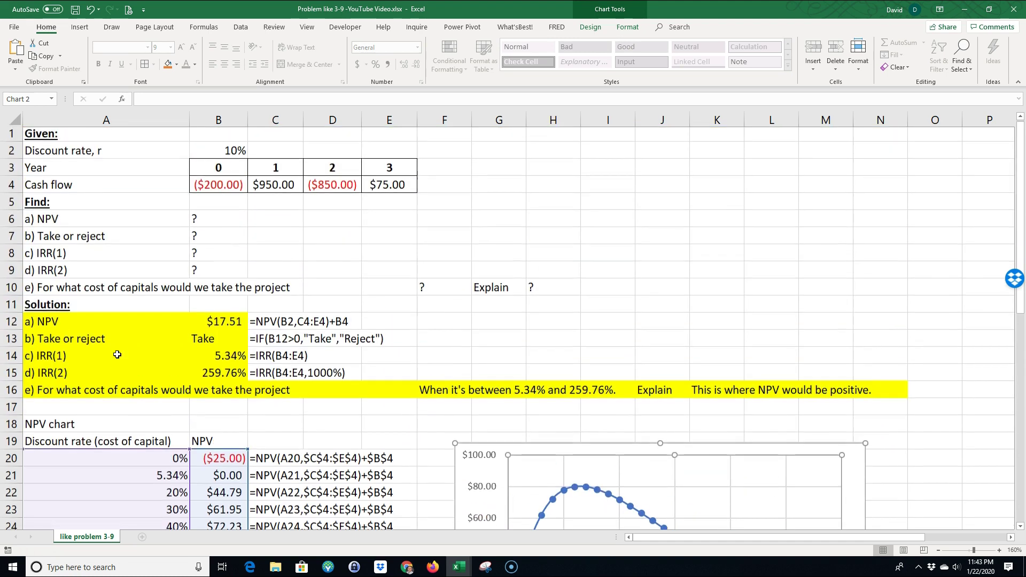
scroll(129, 404, down, 1)
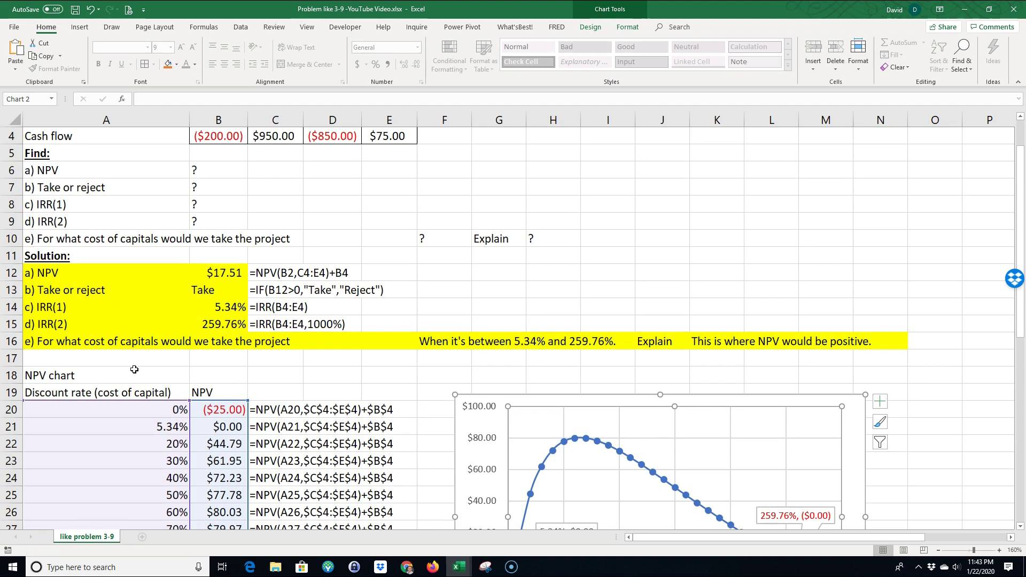
scroll(135, 370, up, 1)
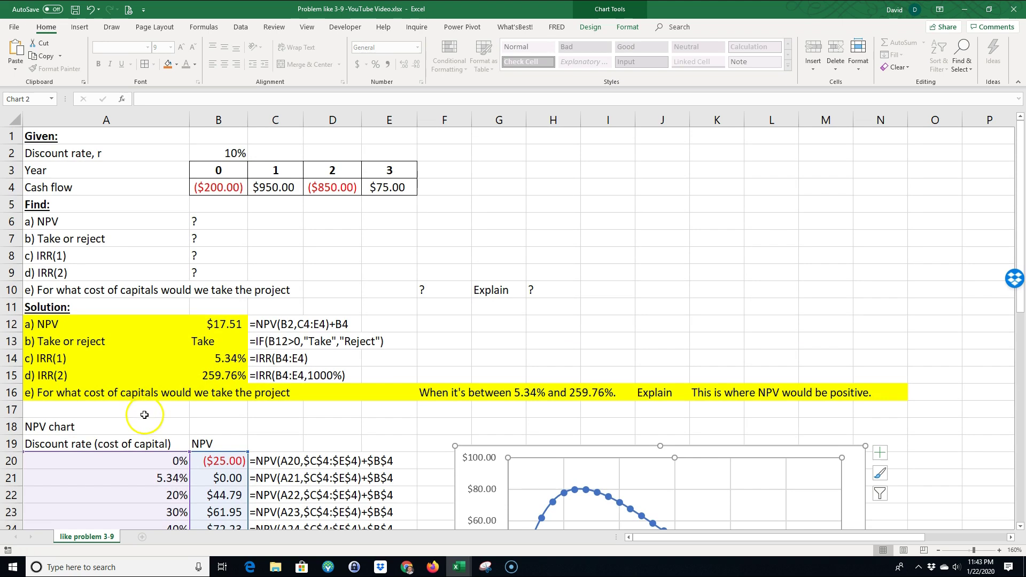
drag(220, 187, 366, 187)
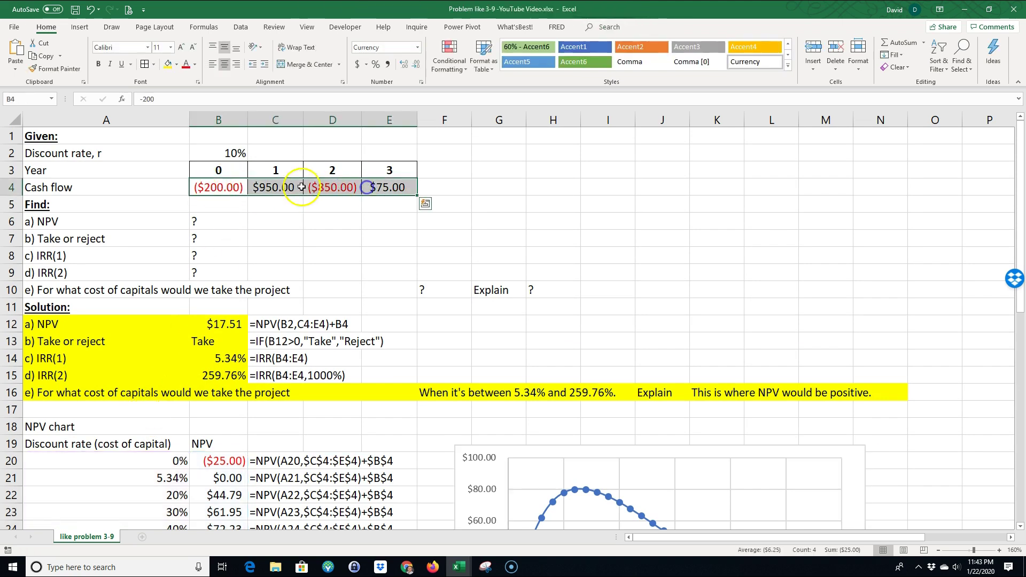
click(215, 188)
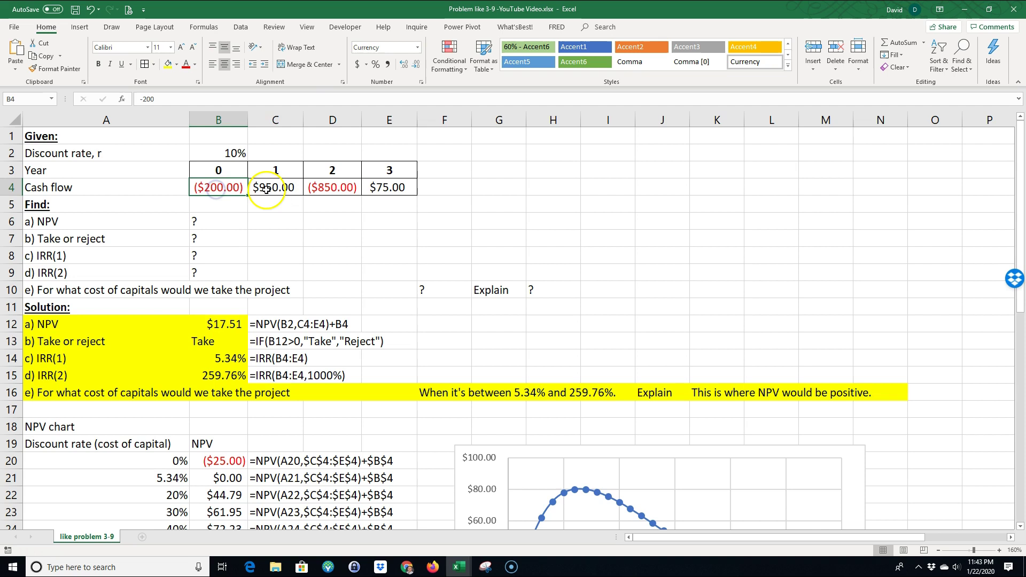
drag(222, 187, 255, 187)
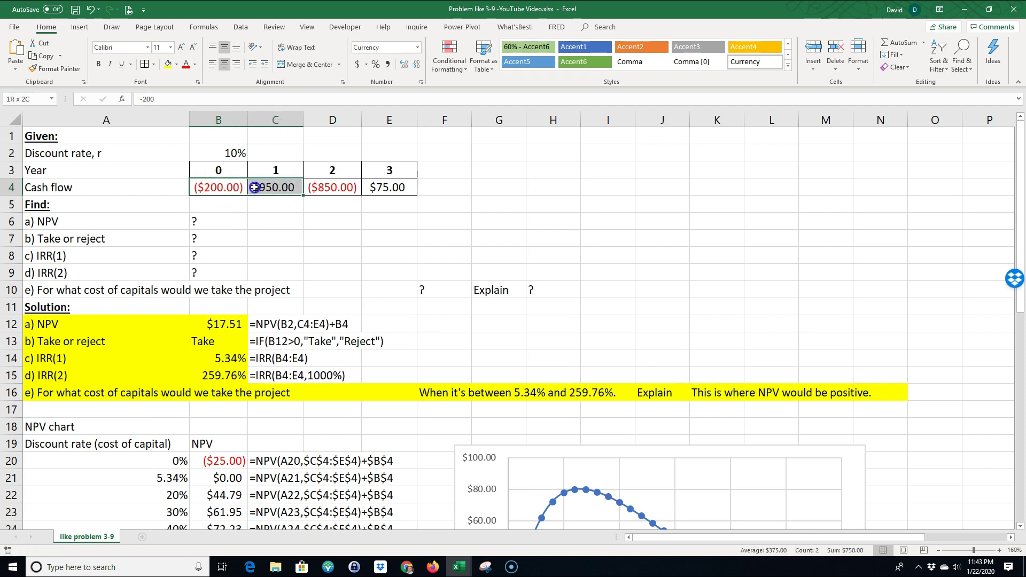
drag(333, 188, 403, 189)
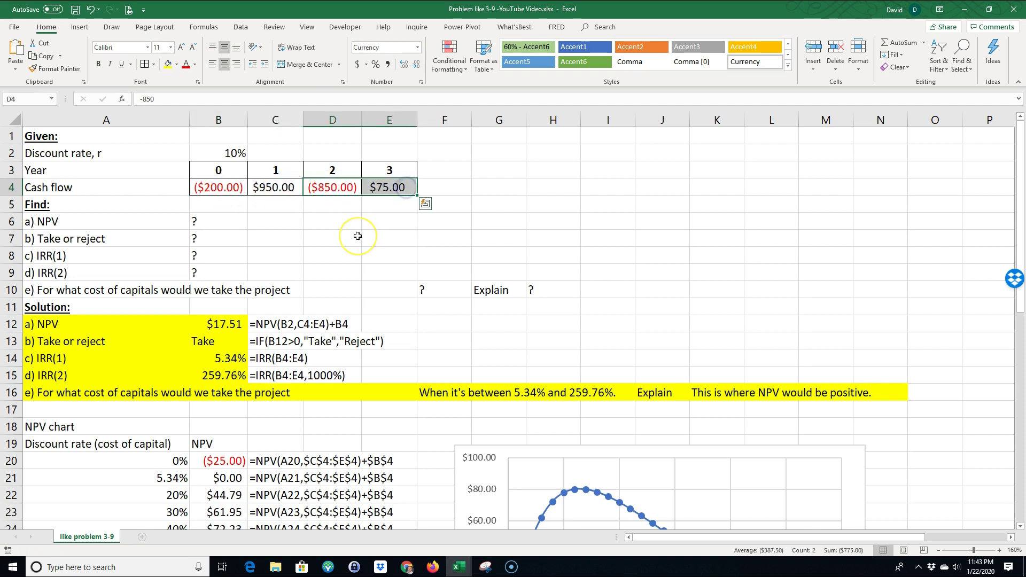